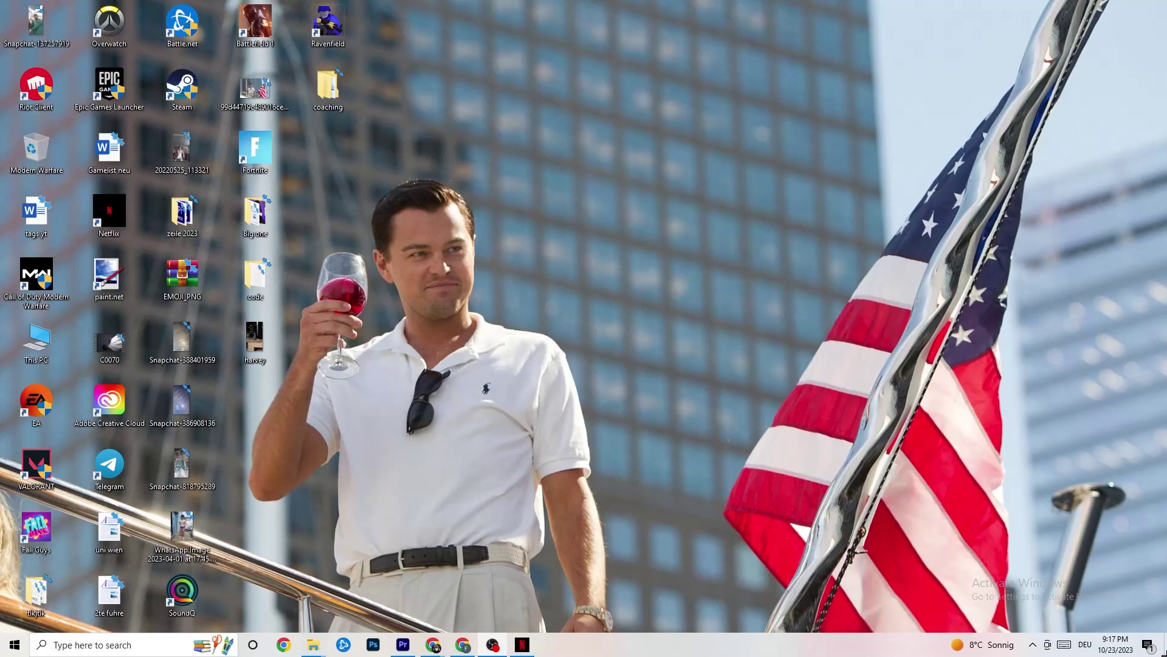
# Open the Windows display settings and examine the scaling options for text, apps and other items.
pyautogui.click(12, 640)
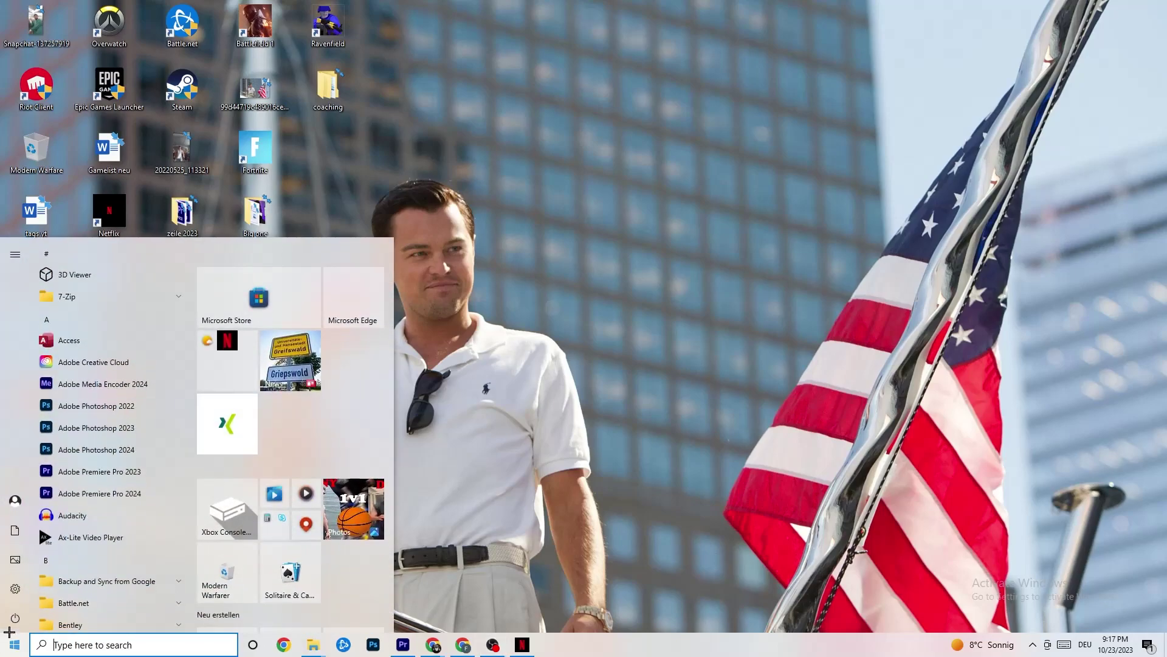
pyautogui.click(18, 589)
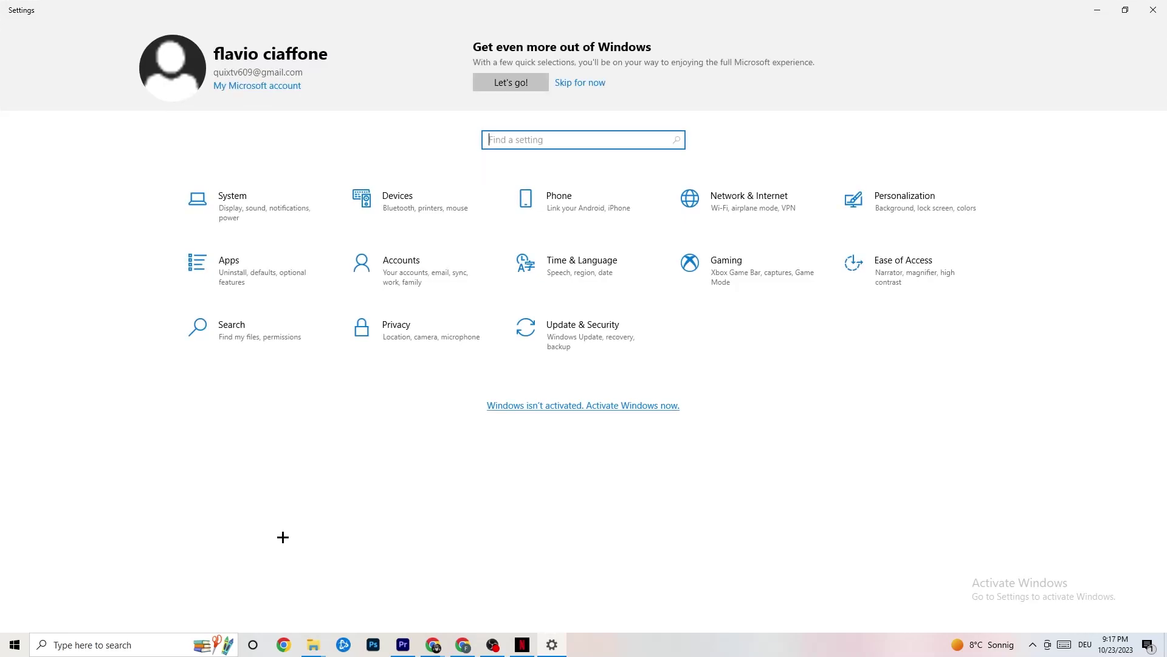
pyautogui.click(252, 212)
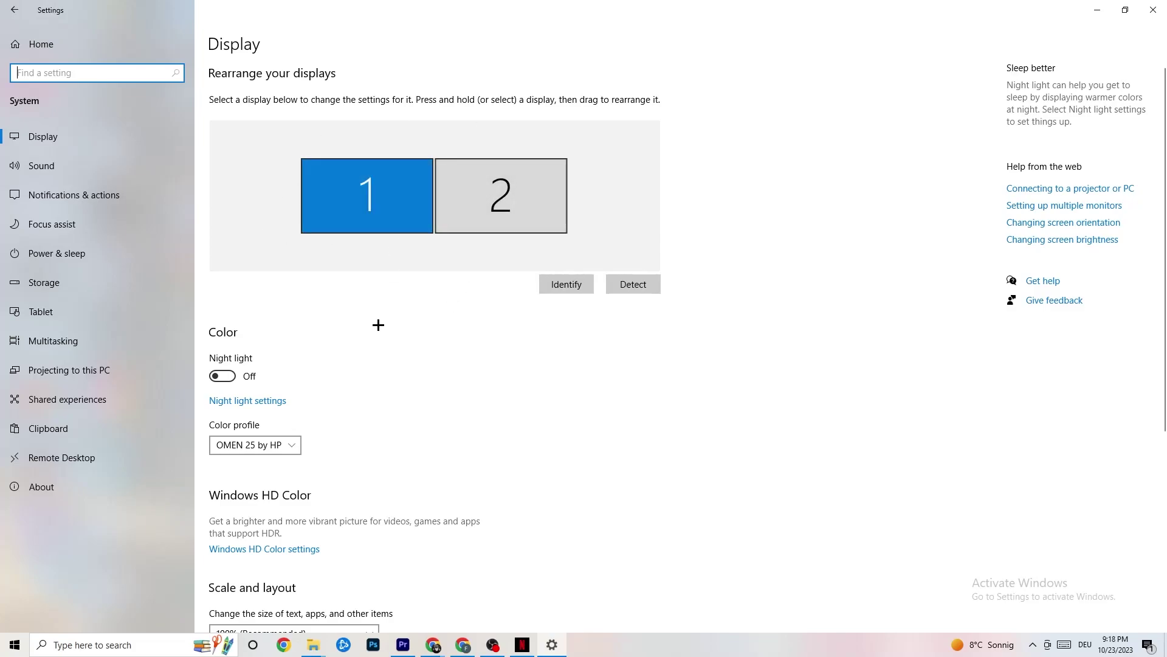
pyautogui.scroll(-4, 398, 217)
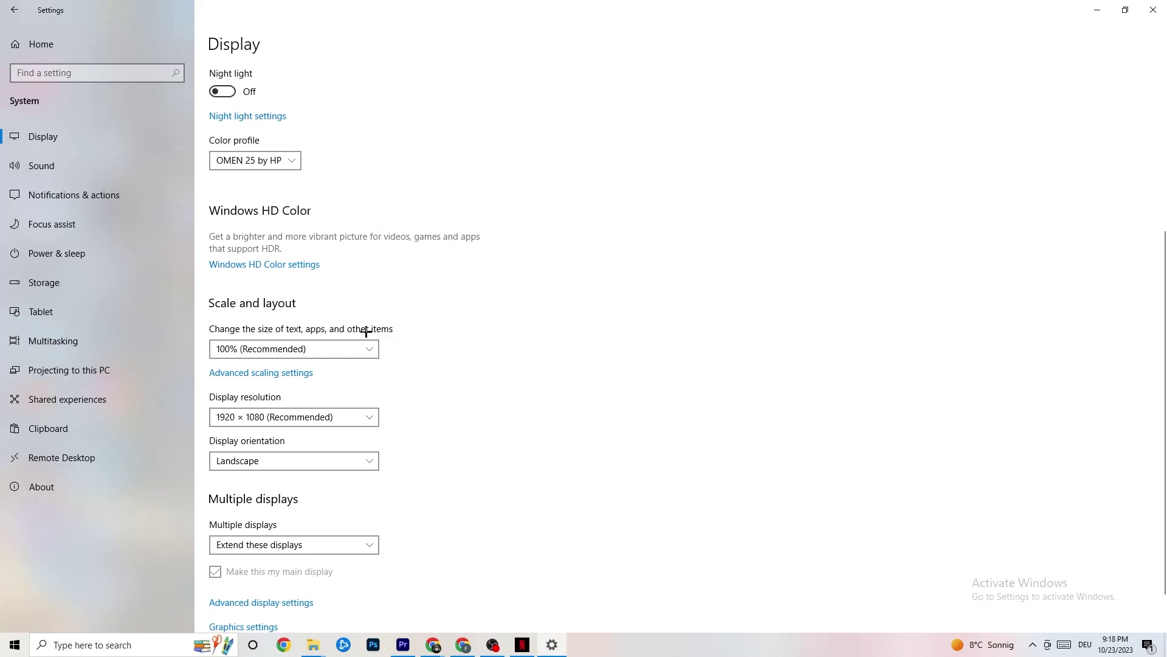
pyautogui.click(358, 348)
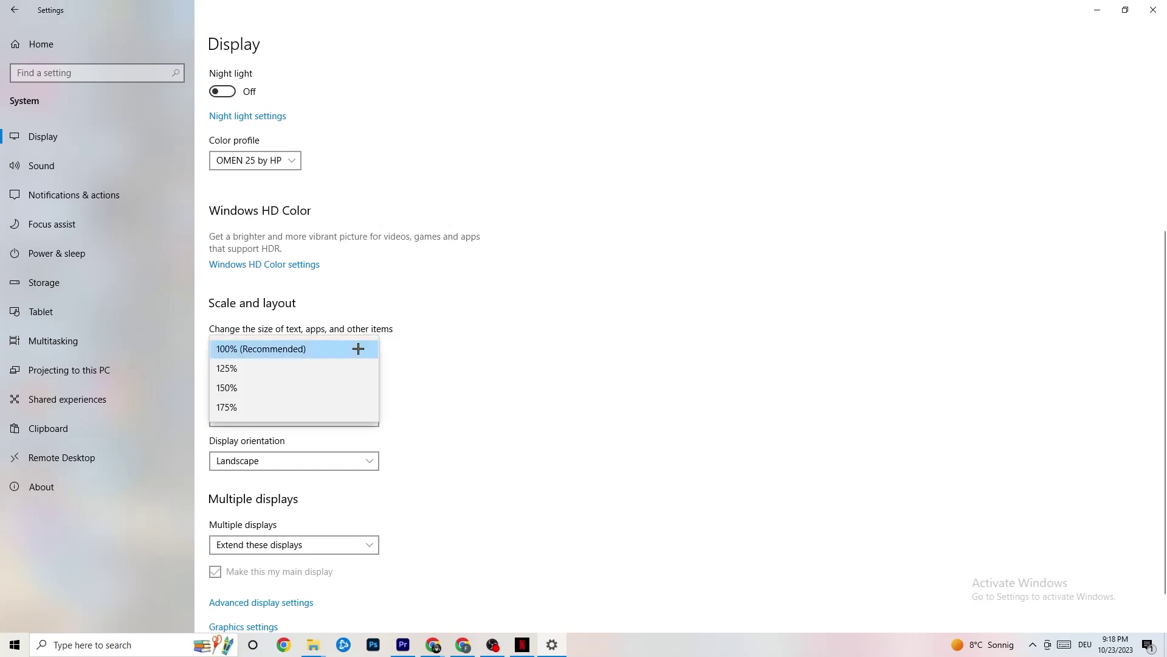
pyautogui.click(500, 299)
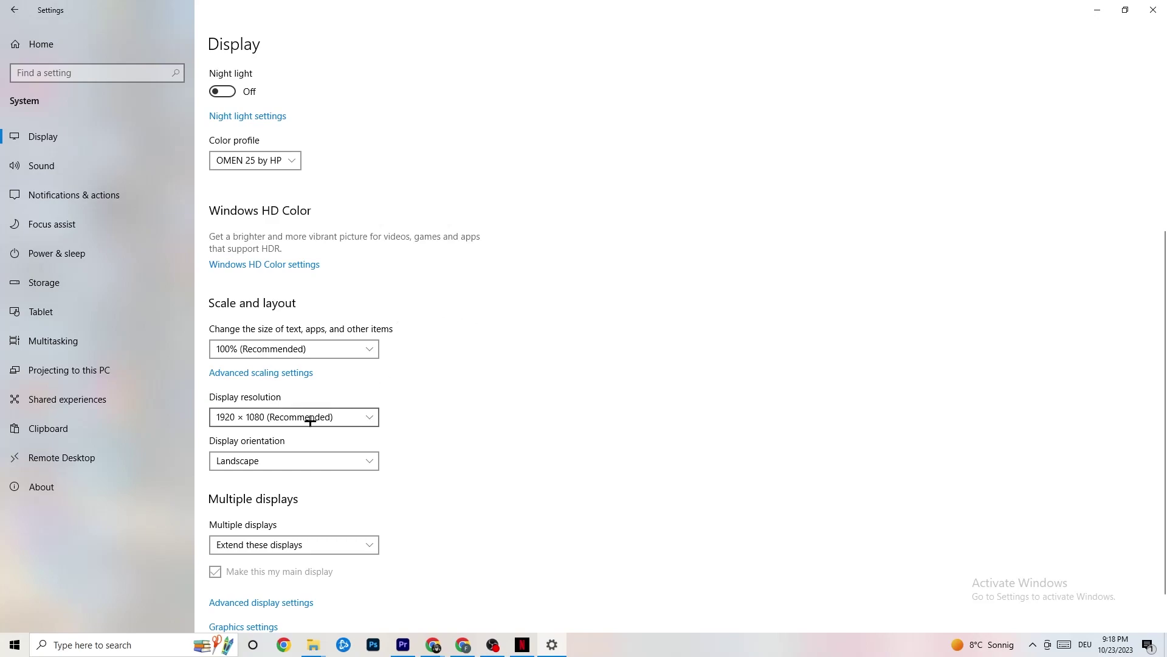
# Examine the available display resolution options for the main display.
pyautogui.click(367, 416)
pyautogui.click(507, 378)
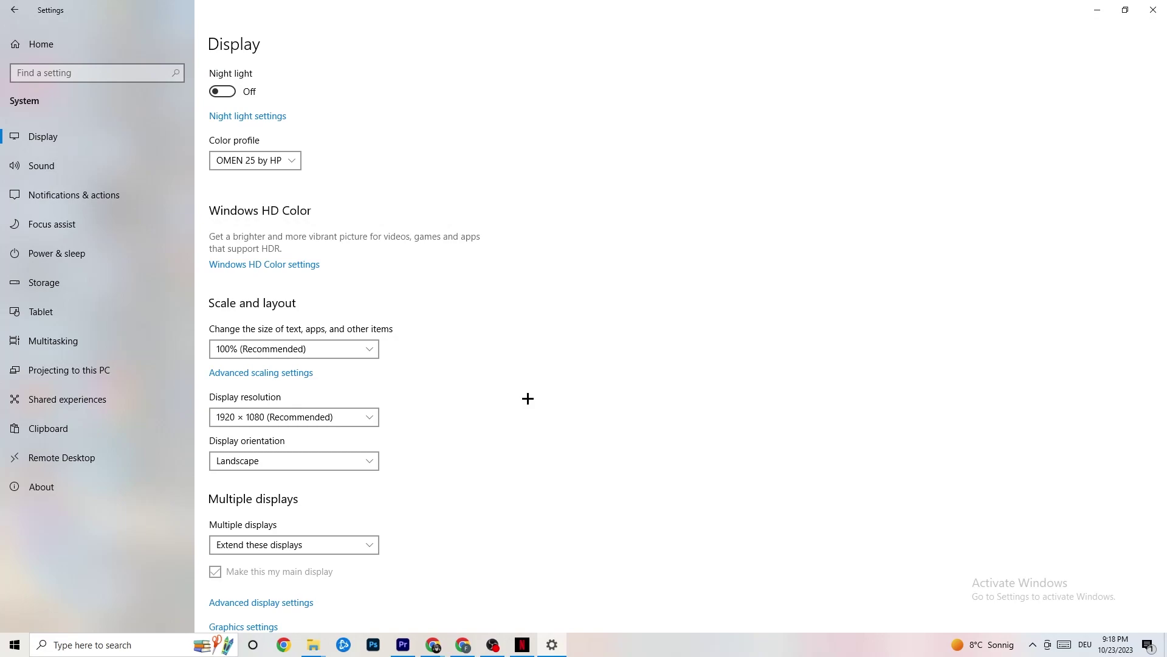
pyautogui.click(367, 417)
pyautogui.click(484, 391)
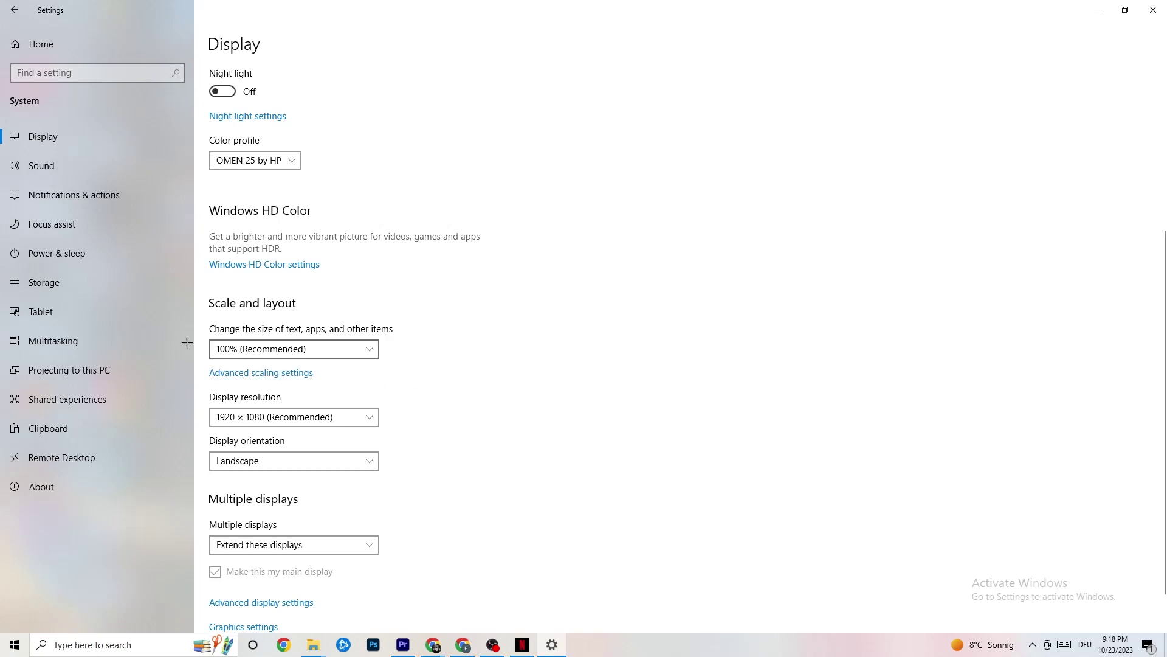
# Review the Storage Sense configuration, including how long files stay in the recycle bin before deletion.
pyautogui.click(76, 292)
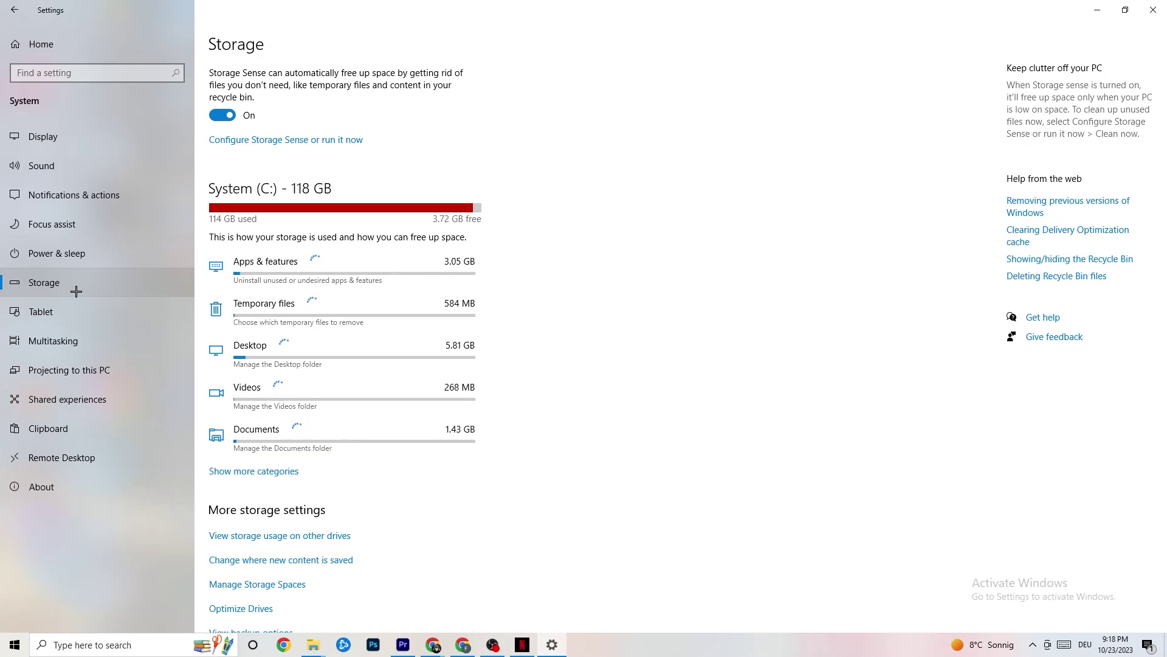
pyautogui.click(336, 141)
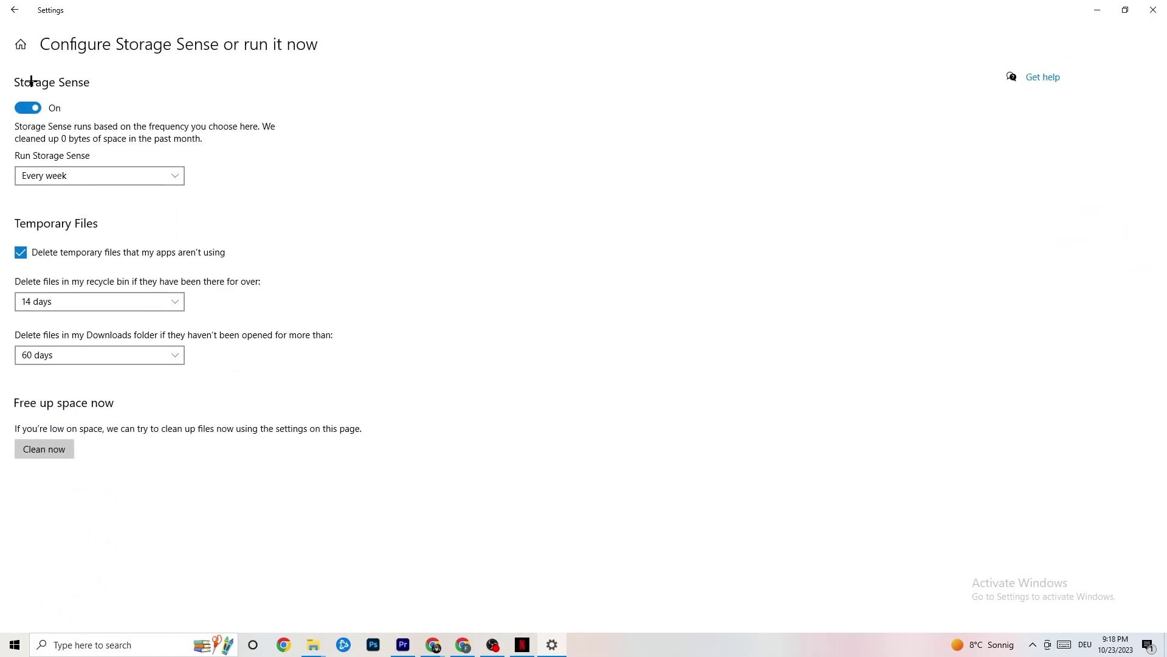
pyautogui.click(122, 303)
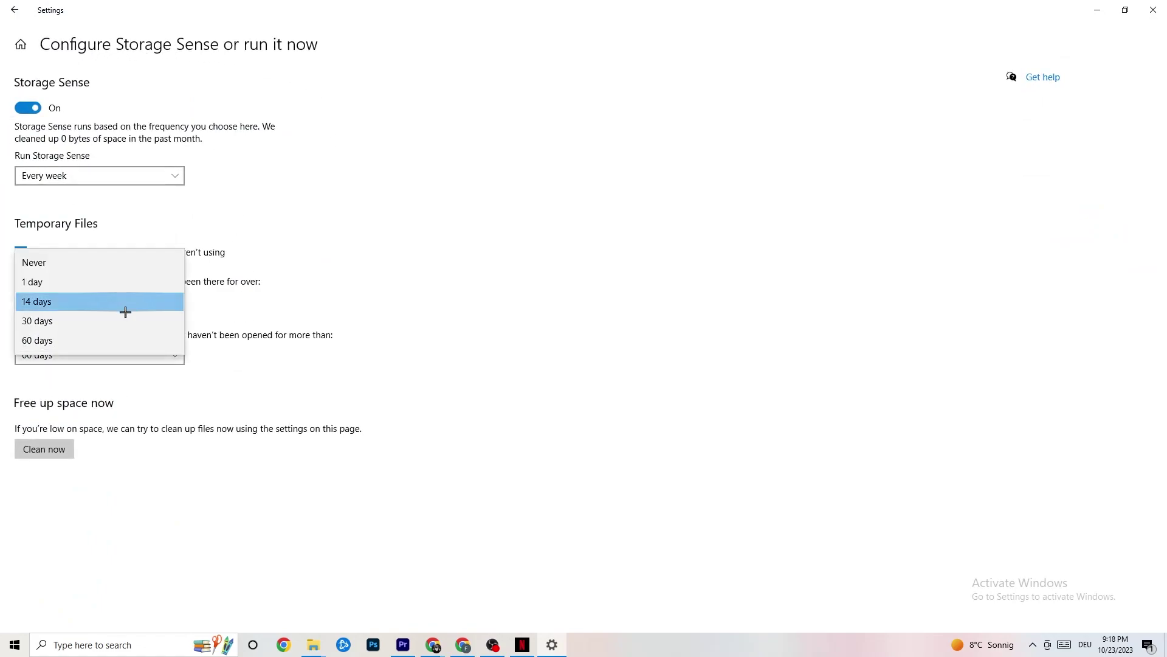
pyautogui.click(241, 266)
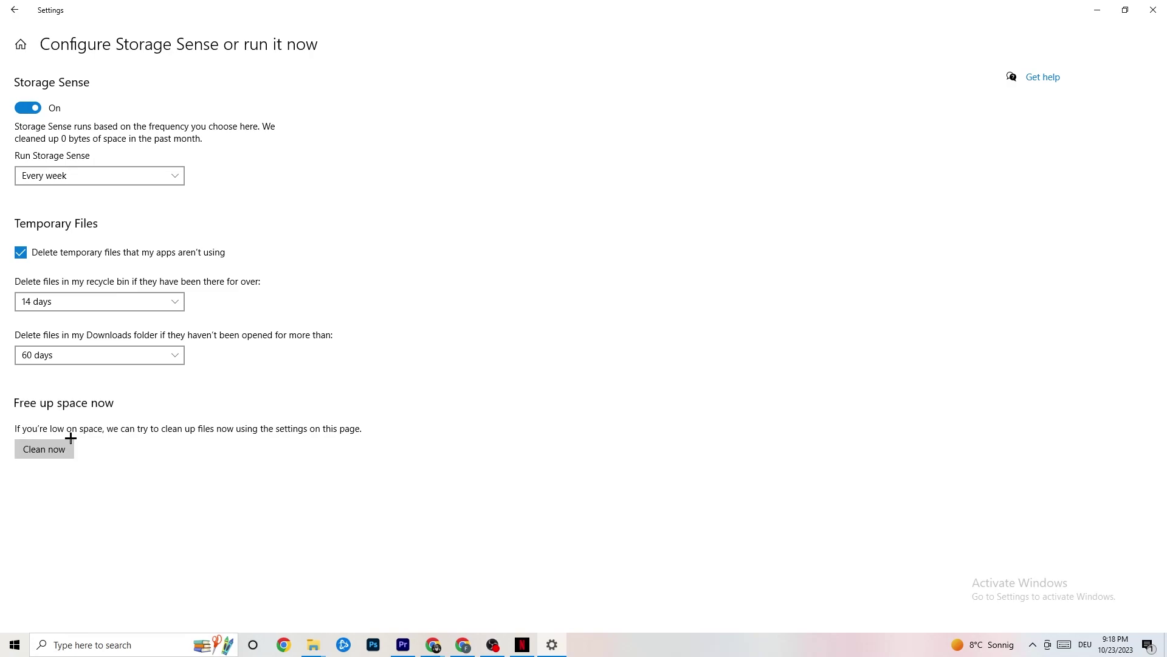
pyautogui.click(10, 6)
# Review the available power plans through the additional power settings of Power & sleep, and return to the Settings home.
pyautogui.click(269, 187)
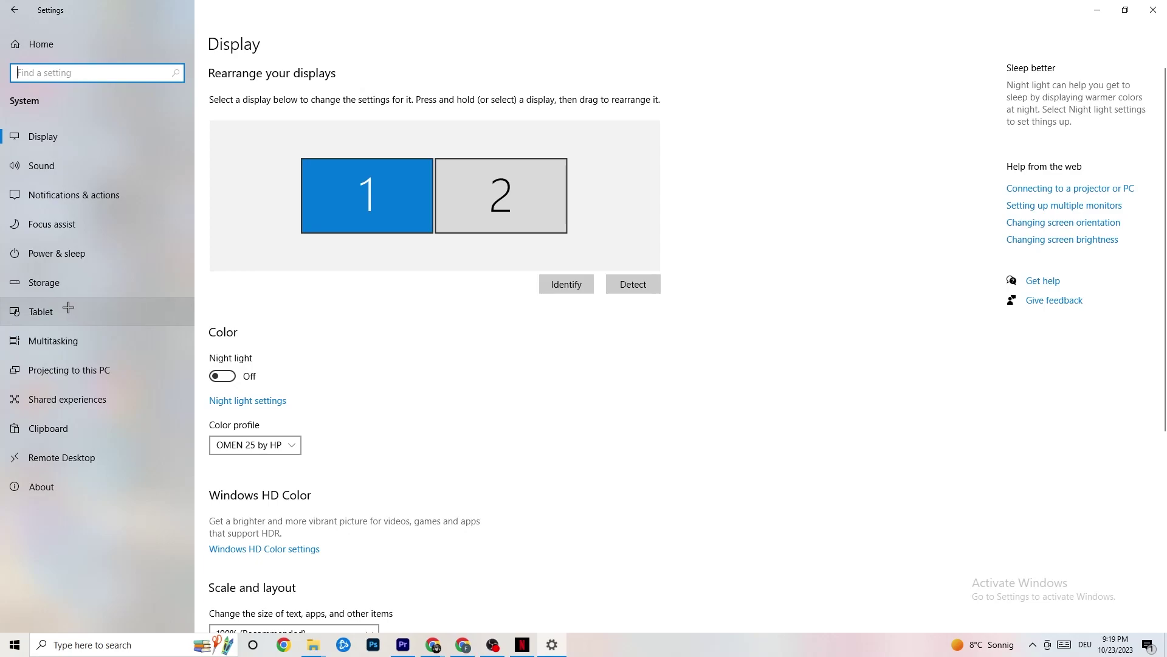
pyautogui.click(39, 248)
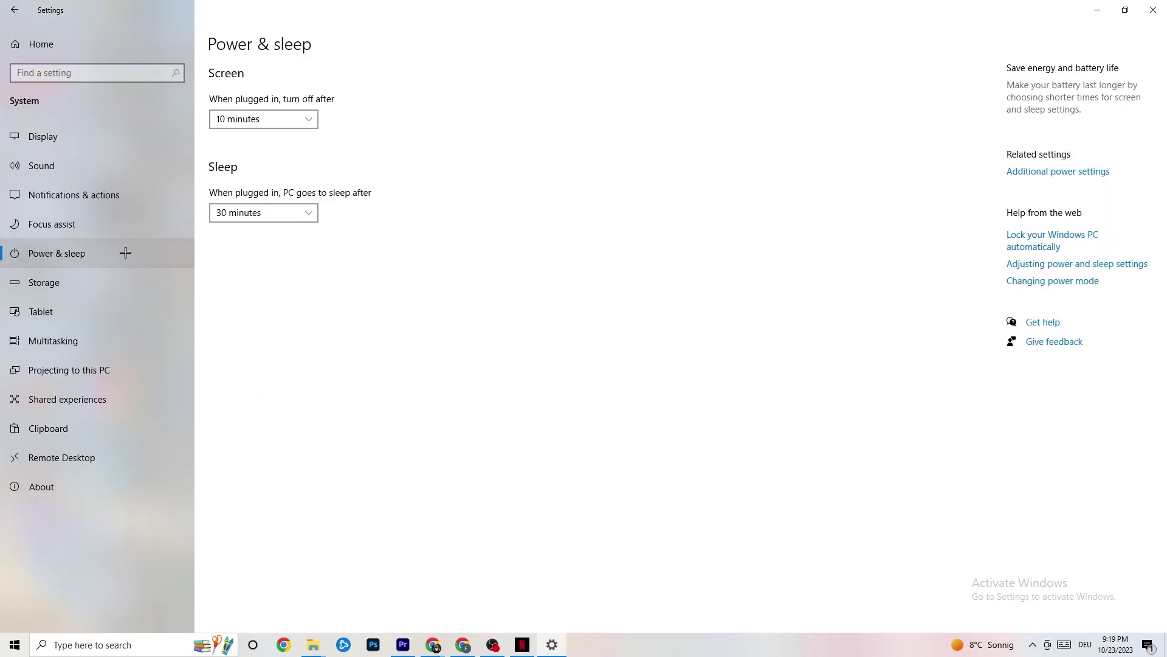
pyautogui.click(1052, 172)
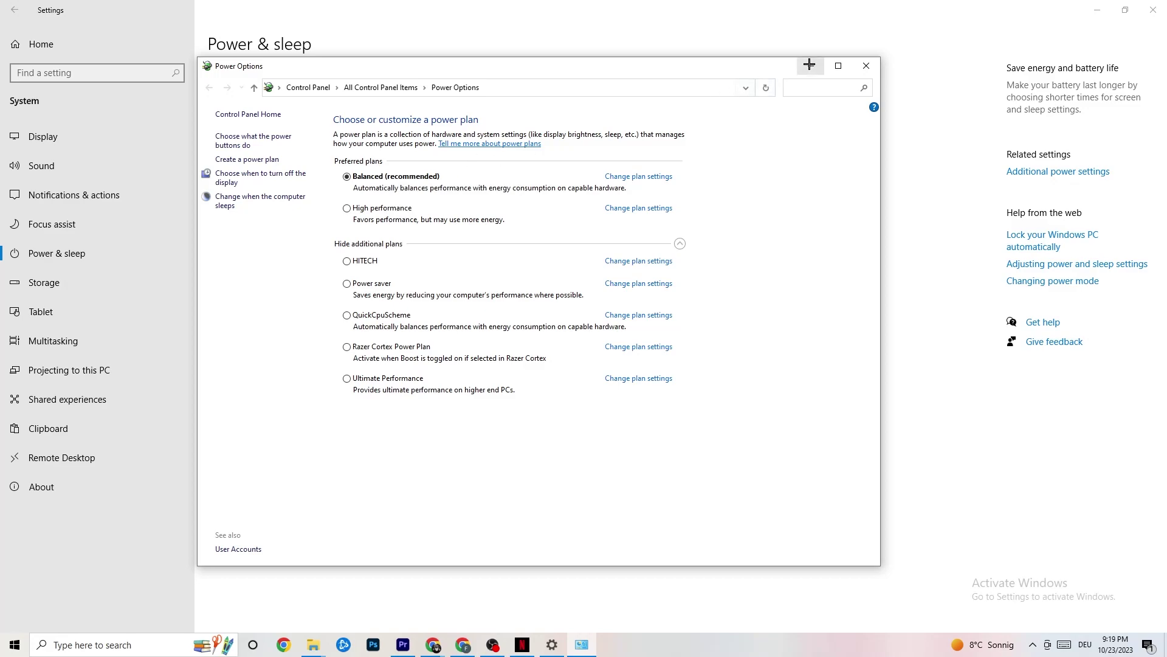
pyautogui.click(867, 66)
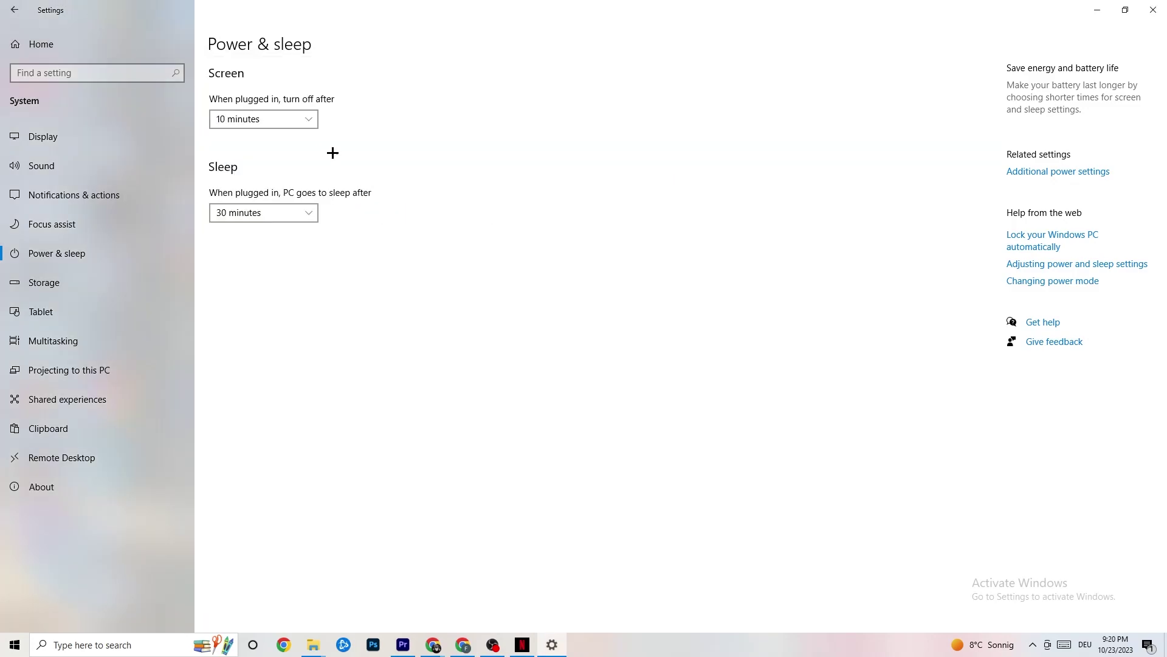
pyautogui.click(20, 9)
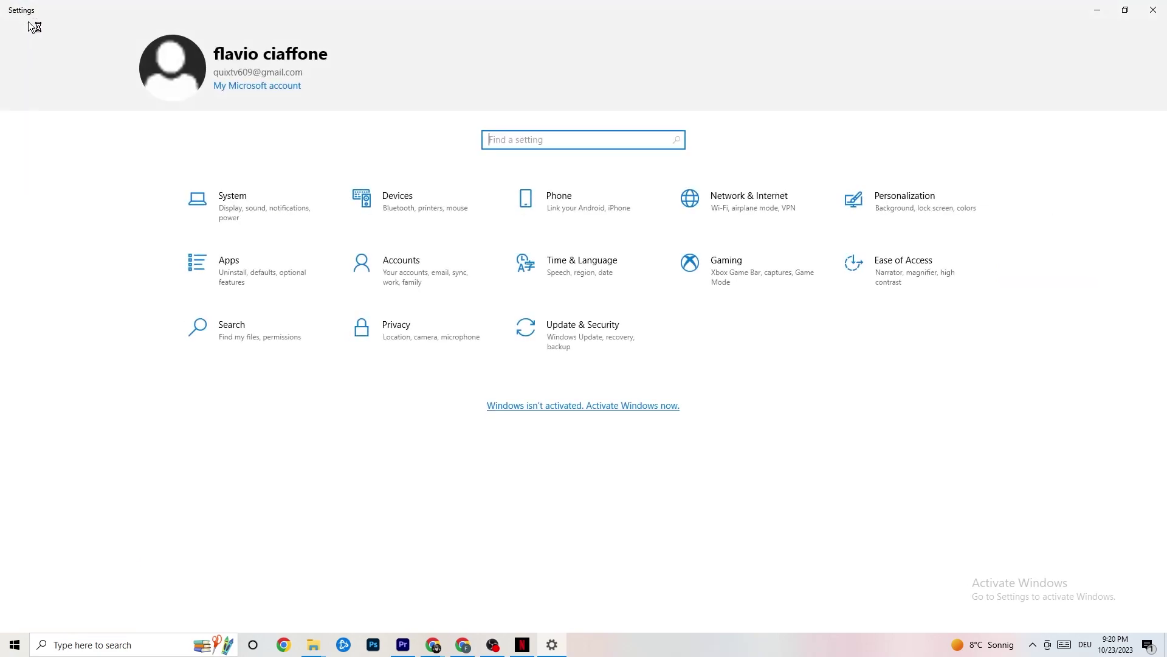
# Review the gaming settings for Xbox Game Bar, Captures and Game Mode.
pyautogui.click(741, 285)
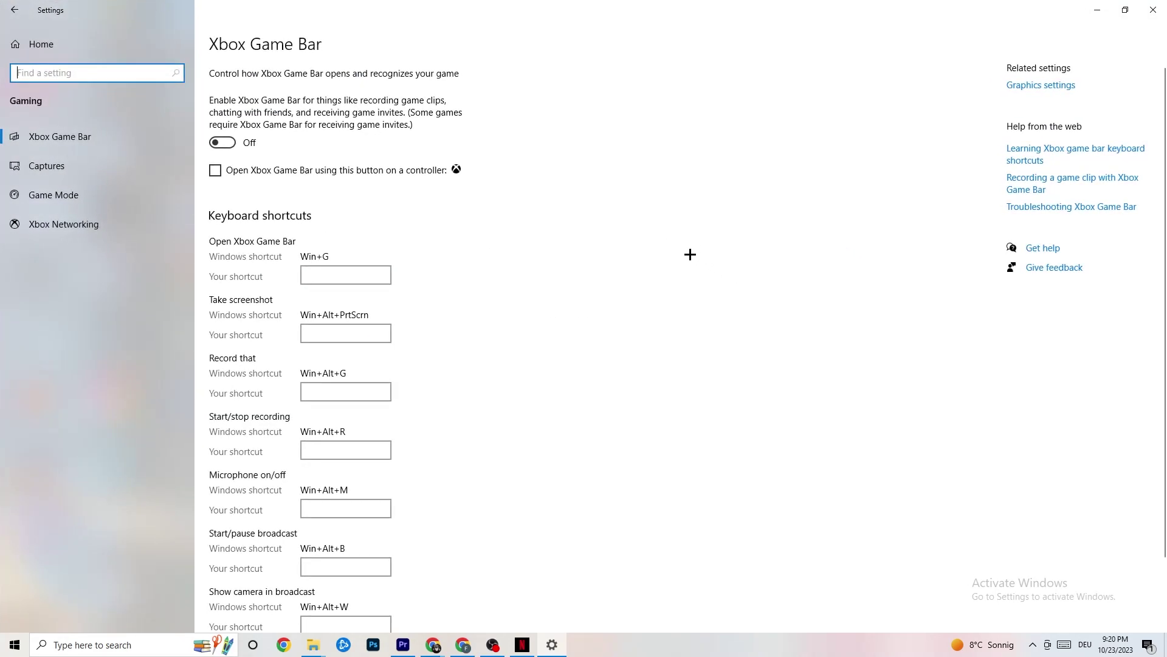
pyautogui.scroll(-2, 417, 279)
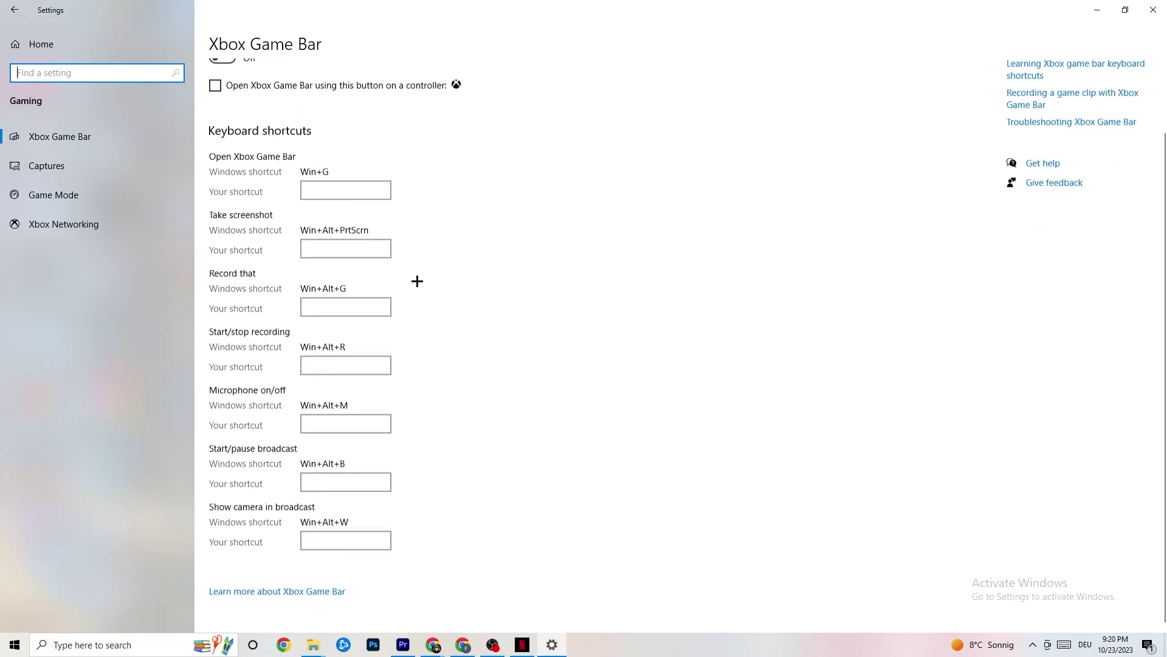
pyautogui.scroll(2, 308, 171)
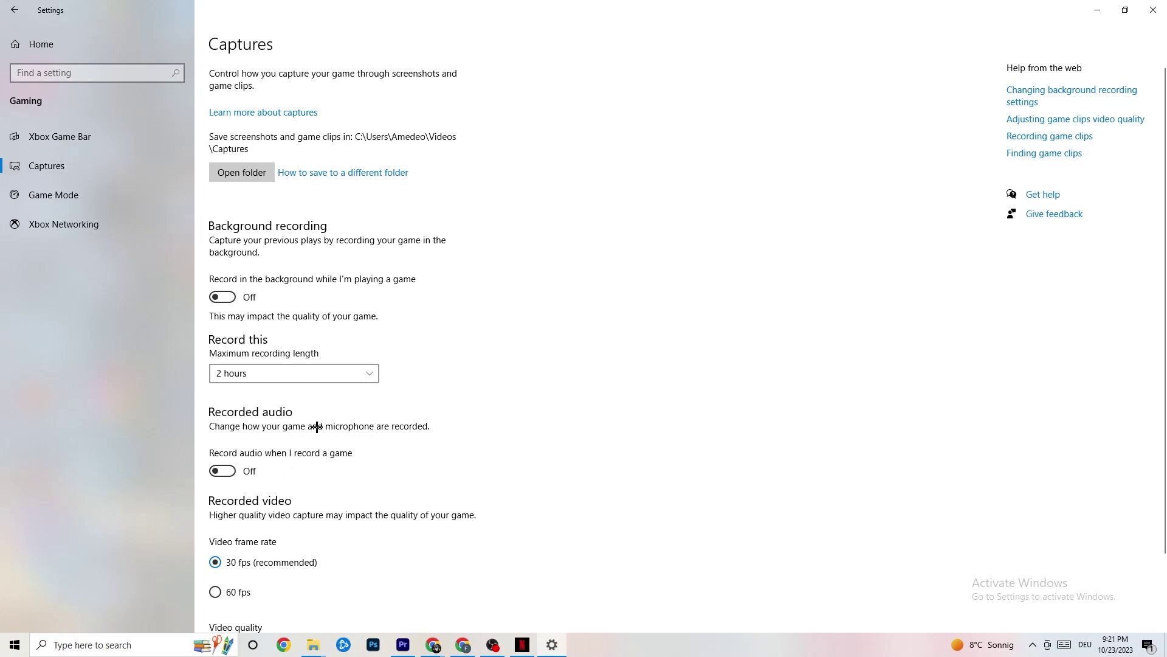
pyautogui.scroll(-3, 318, 422)
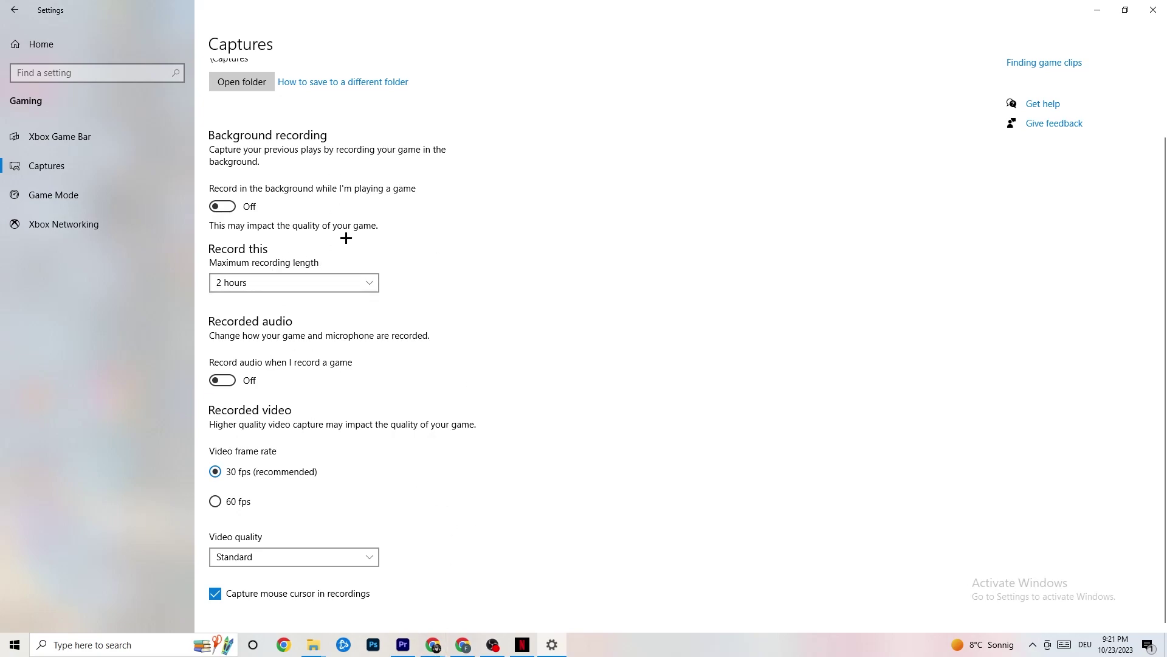
pyautogui.click(90, 200)
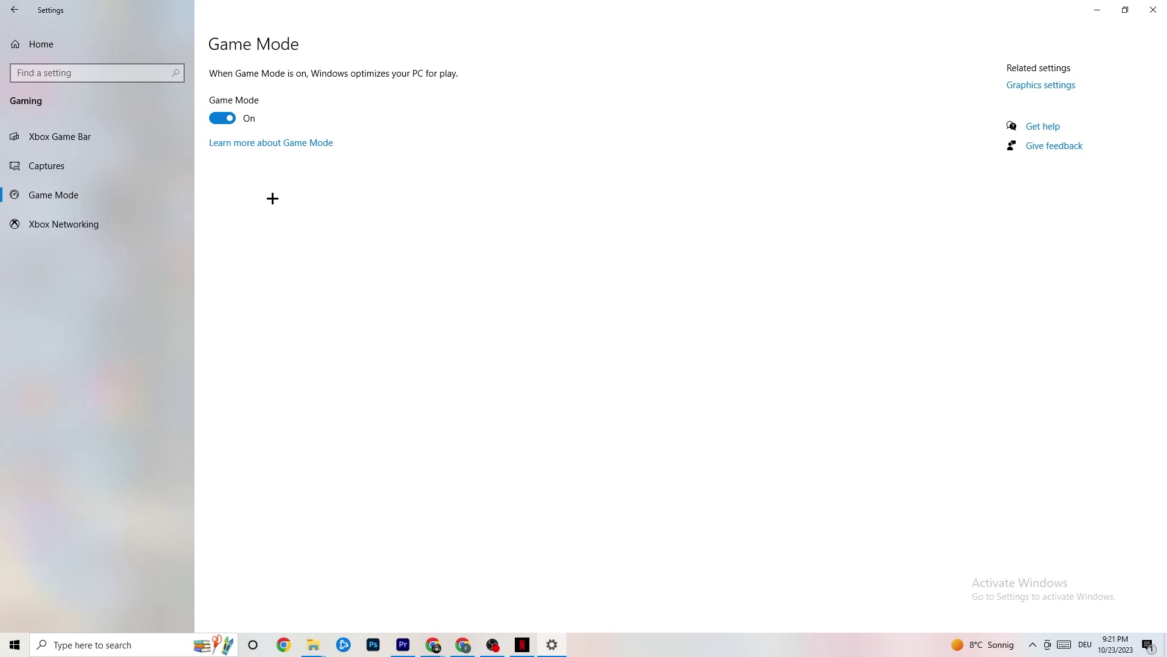
# Check the Windows Update status and the Troubleshoot page, and close Settings.
pyautogui.click(18, 9)
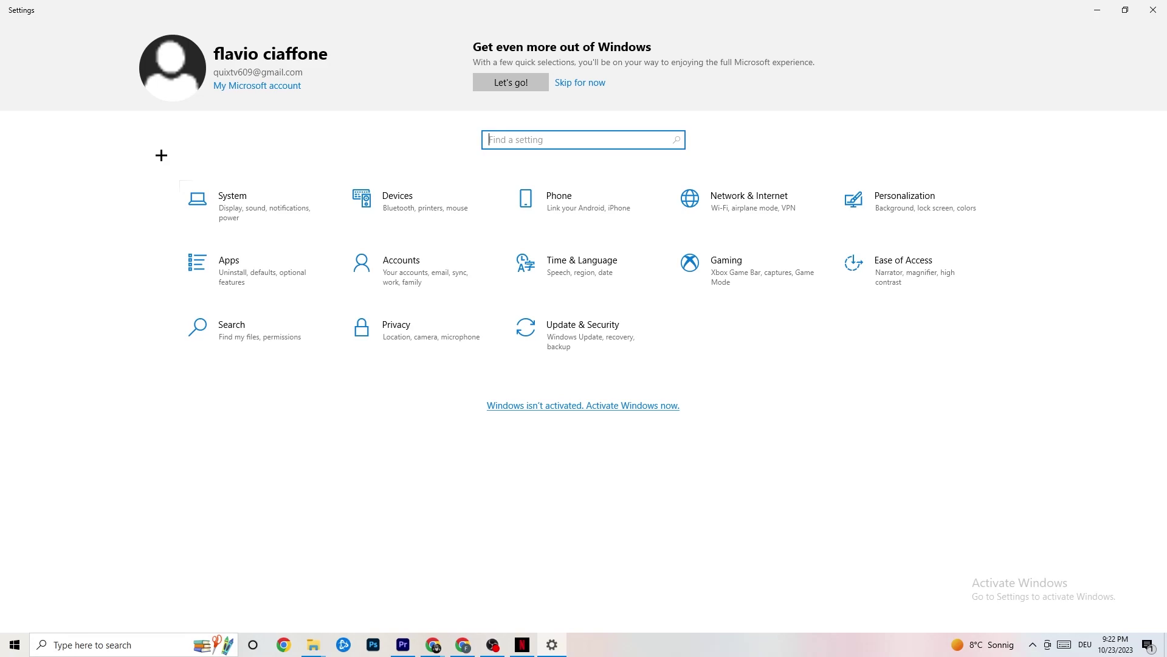
pyautogui.click(604, 344)
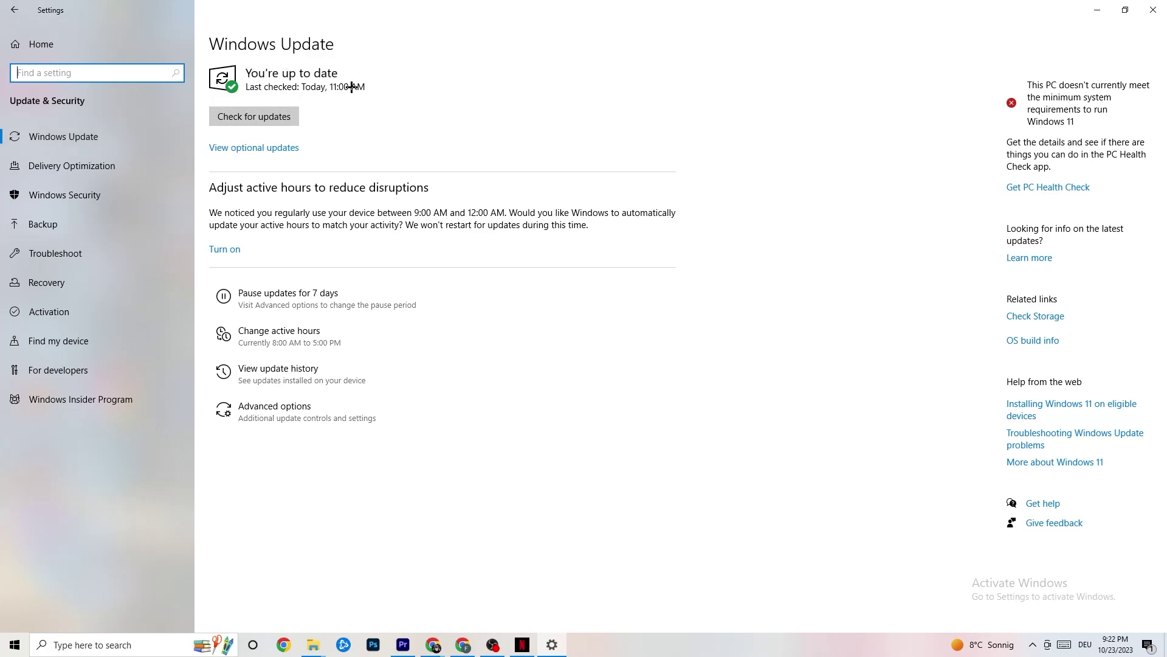
pyautogui.click(382, 139)
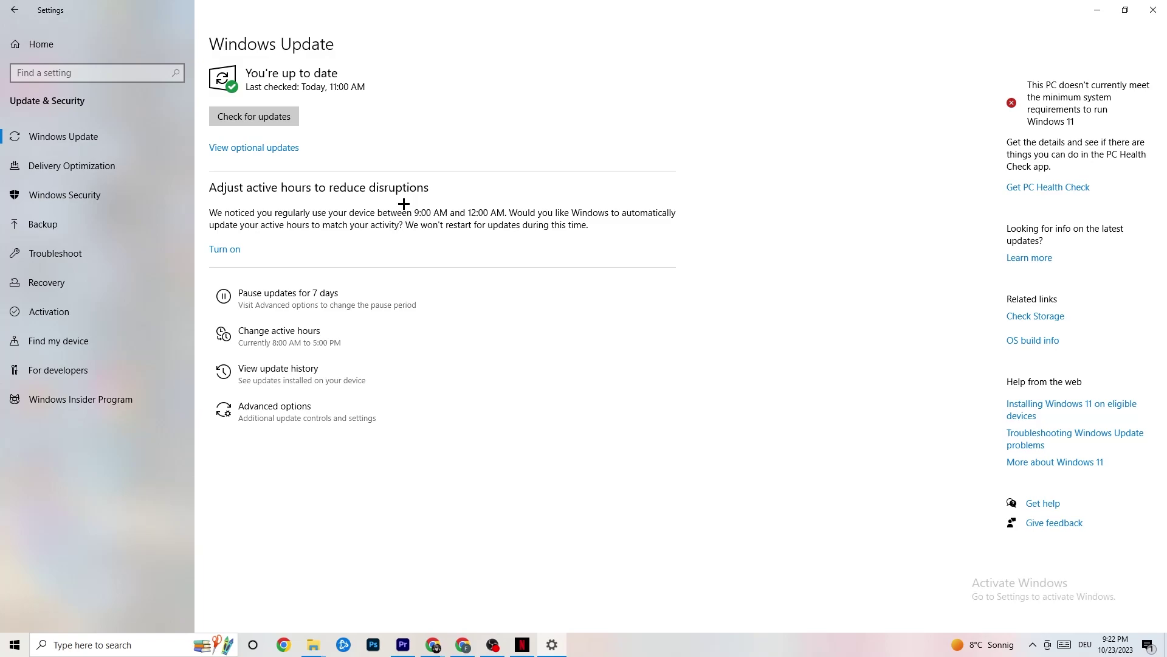
pyautogui.click(91, 255)
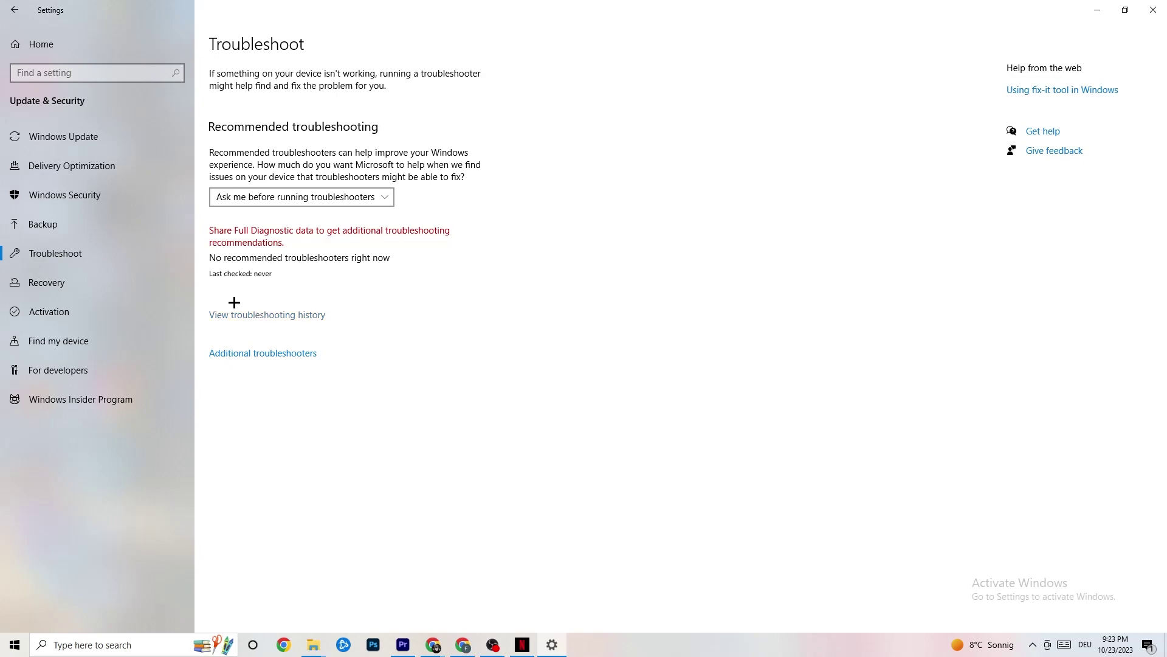
pyautogui.click(1147, 3)
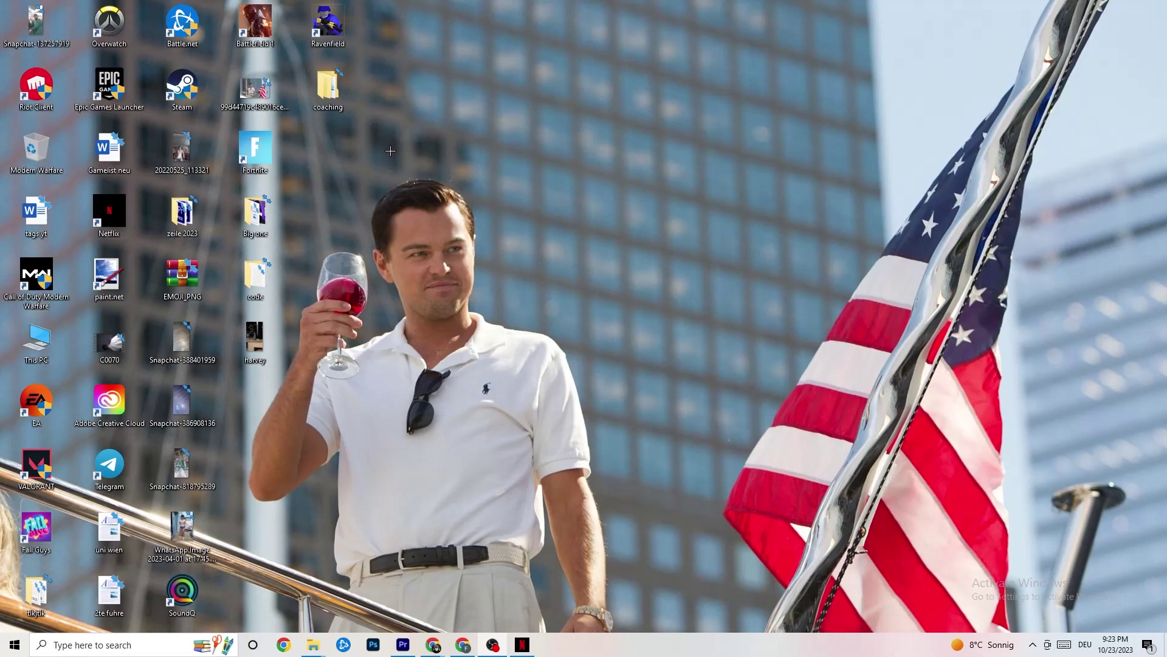
# Move the Steam shortcut out of the icon columns to an empty area of the desktop.
pyautogui.moveTo(213, 102); pyautogui.dragTo(674, 195)
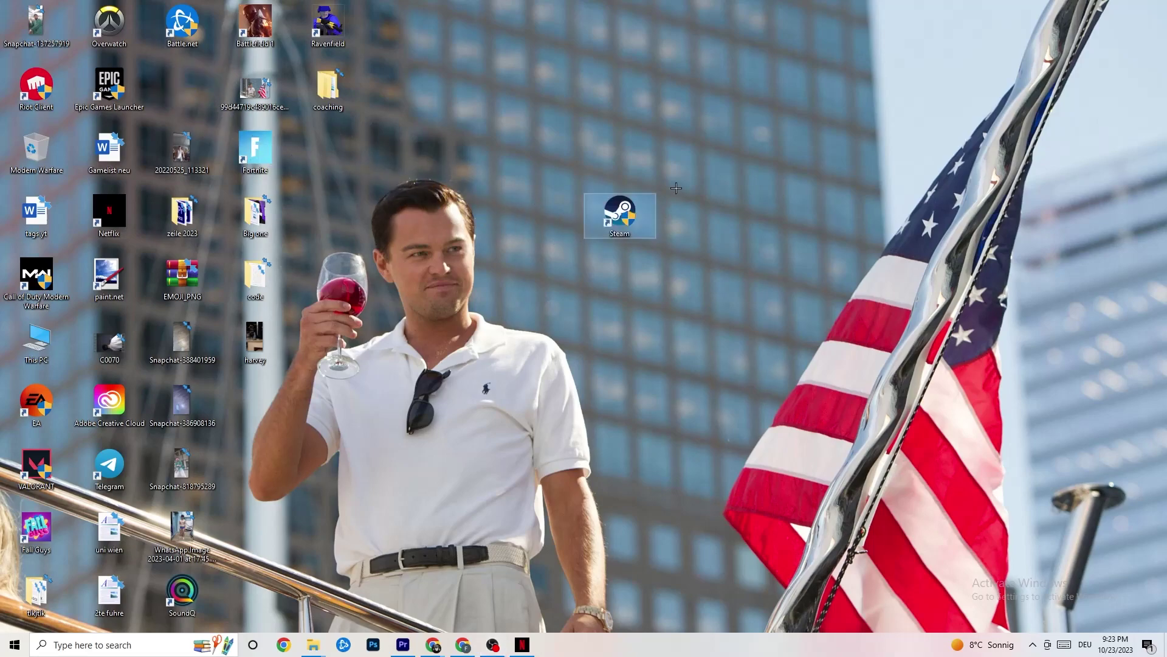
pyautogui.rightClick(619, 222)
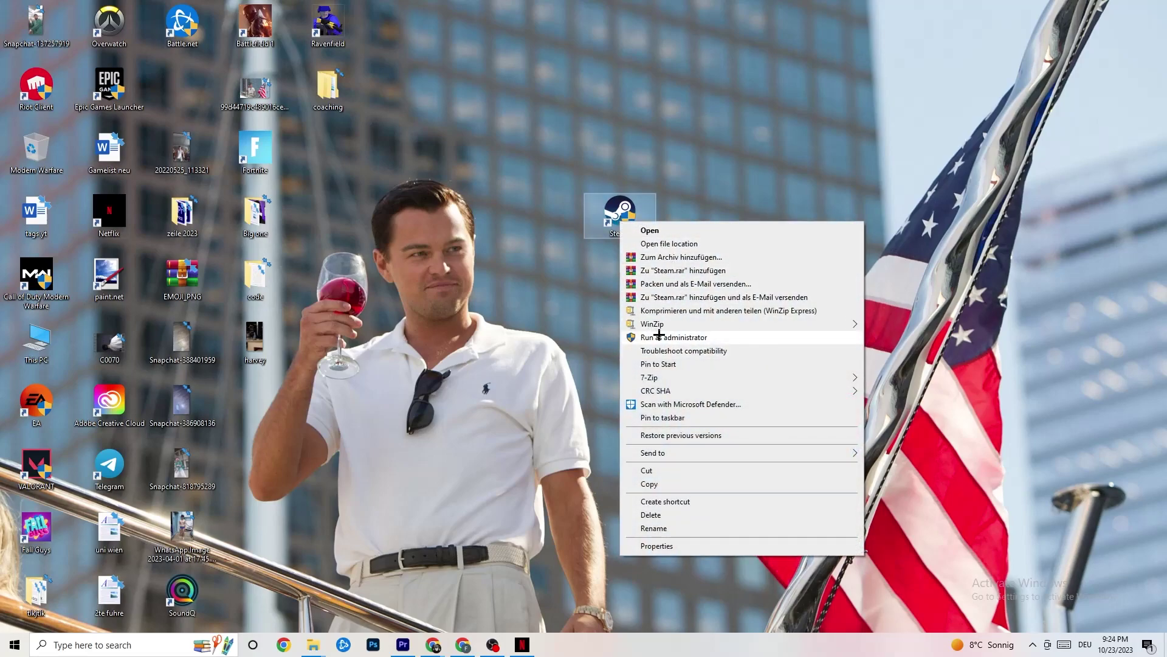
pyautogui.click(497, 303)
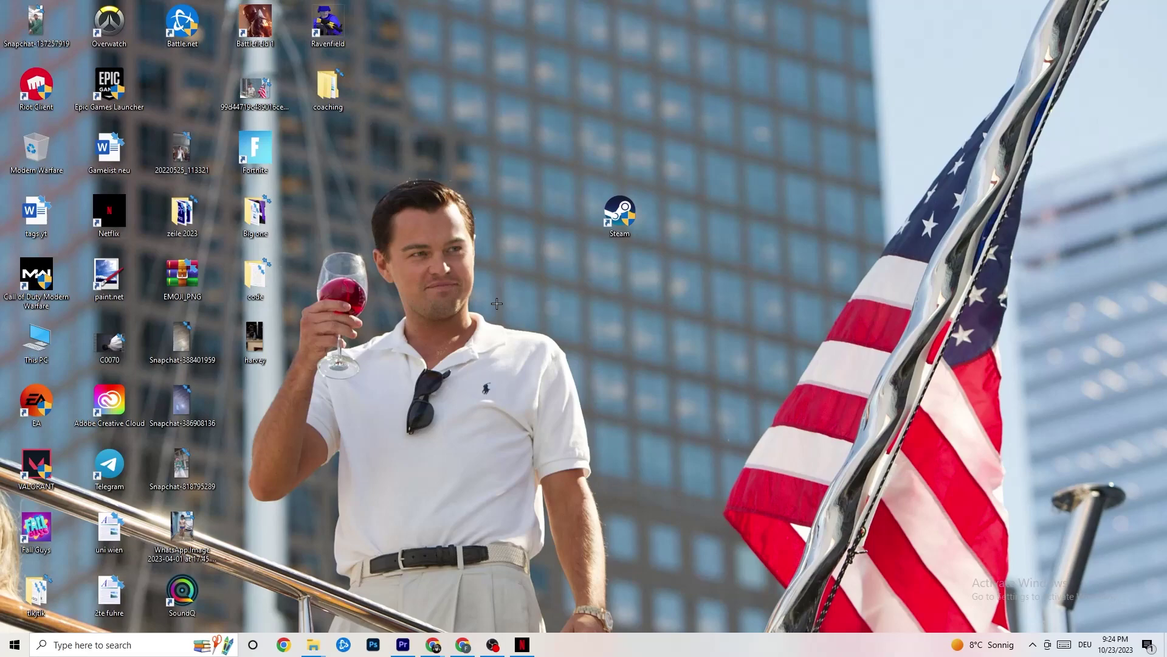
pyautogui.moveTo(598, 227); pyautogui.dragTo(526, 227)
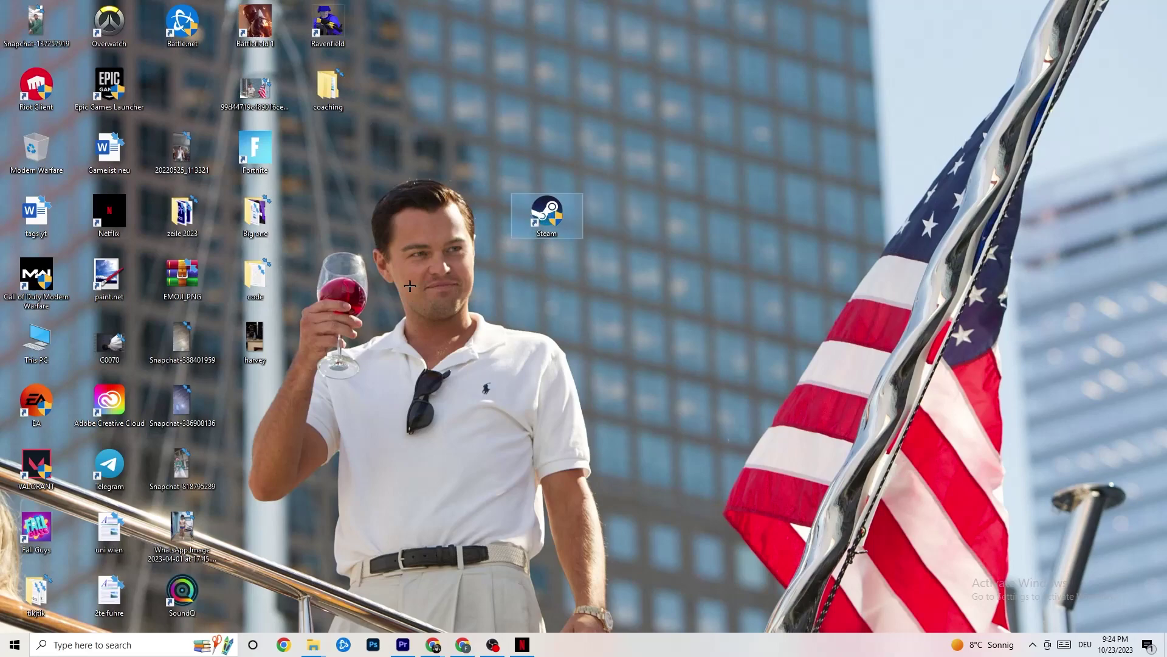
# Open the compatibility settings in the Steam shortcut's properties.
pyautogui.rightClick(535, 220)
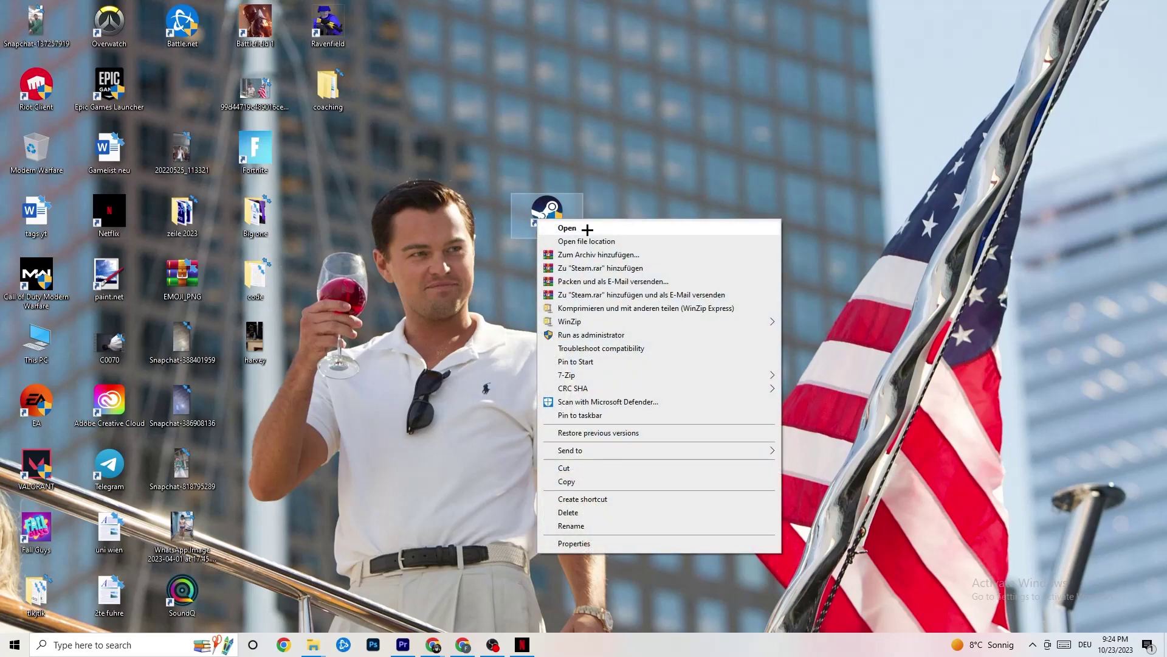
pyautogui.click(593, 544)
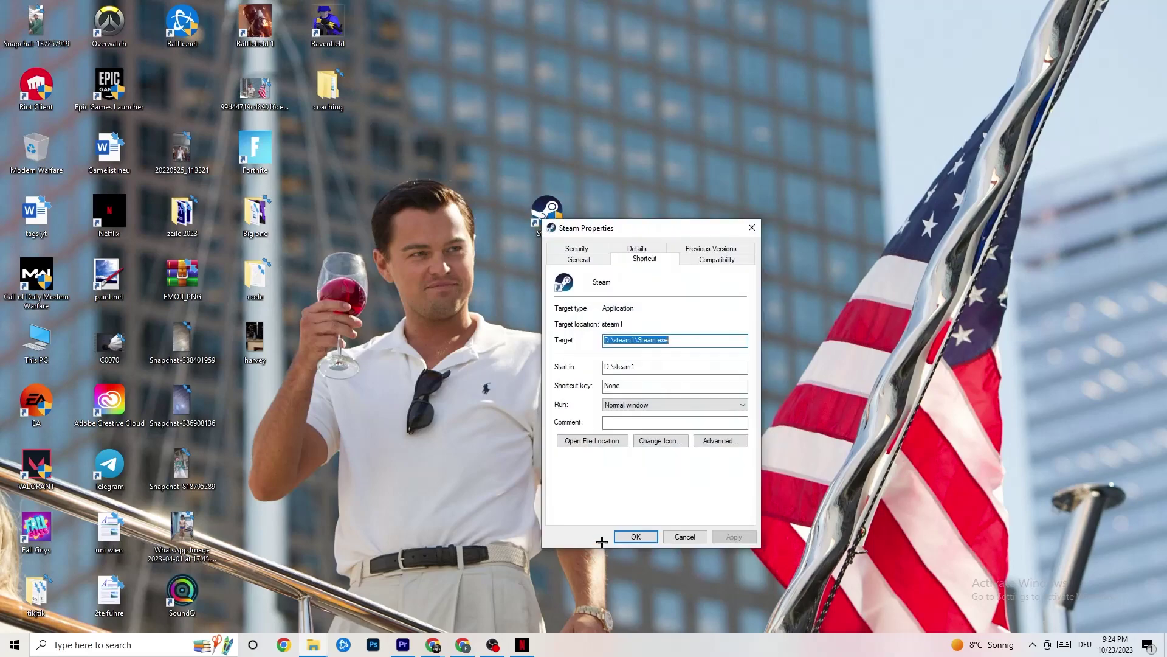
pyautogui.moveTo(638, 229); pyautogui.dragTo(469, 62)
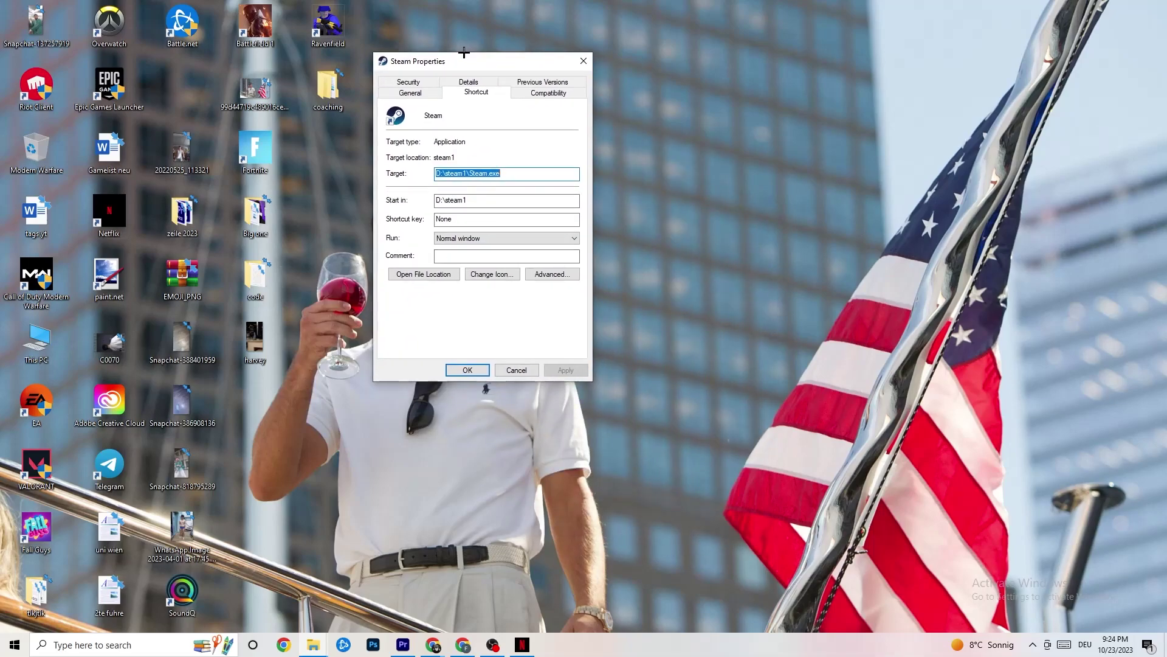
pyautogui.click(532, 92)
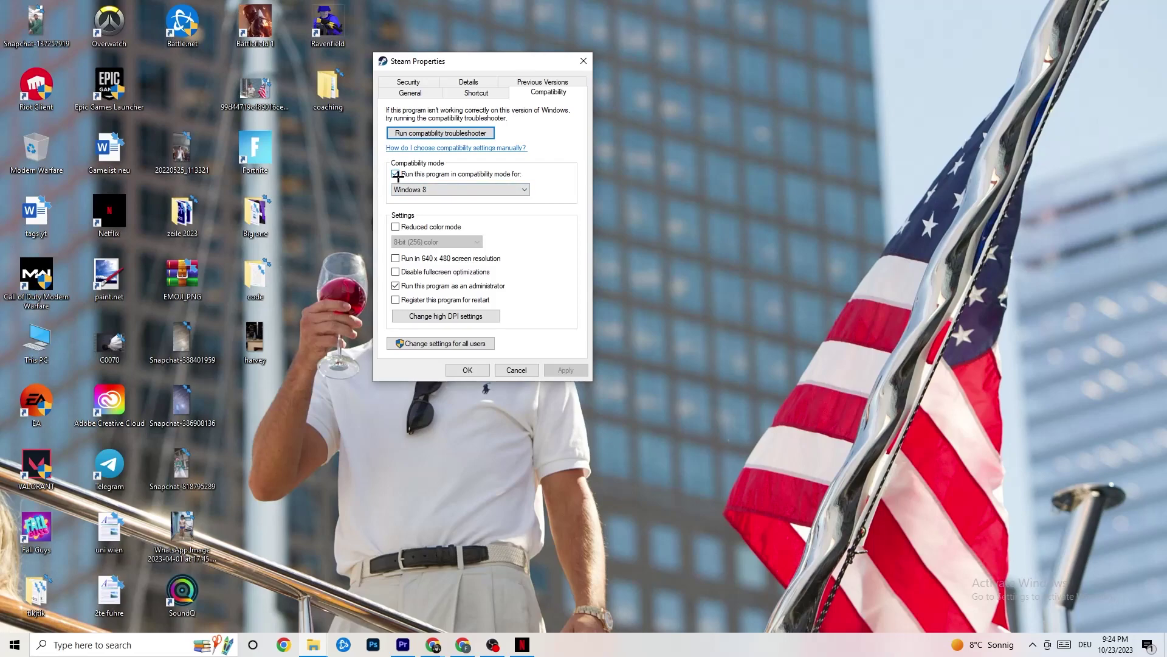
# Review the Windows versions offered for Steam's compatibility mode and close the properties, keeping Windows 8.
pyautogui.click(509, 188)
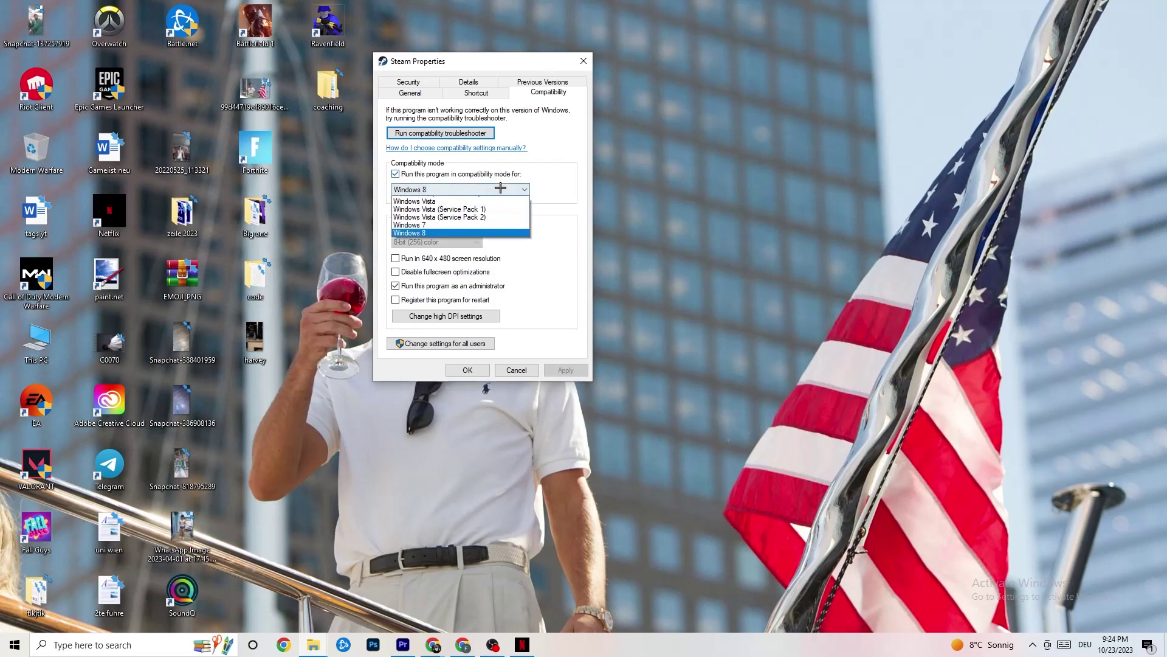
pyautogui.click(530, 173)
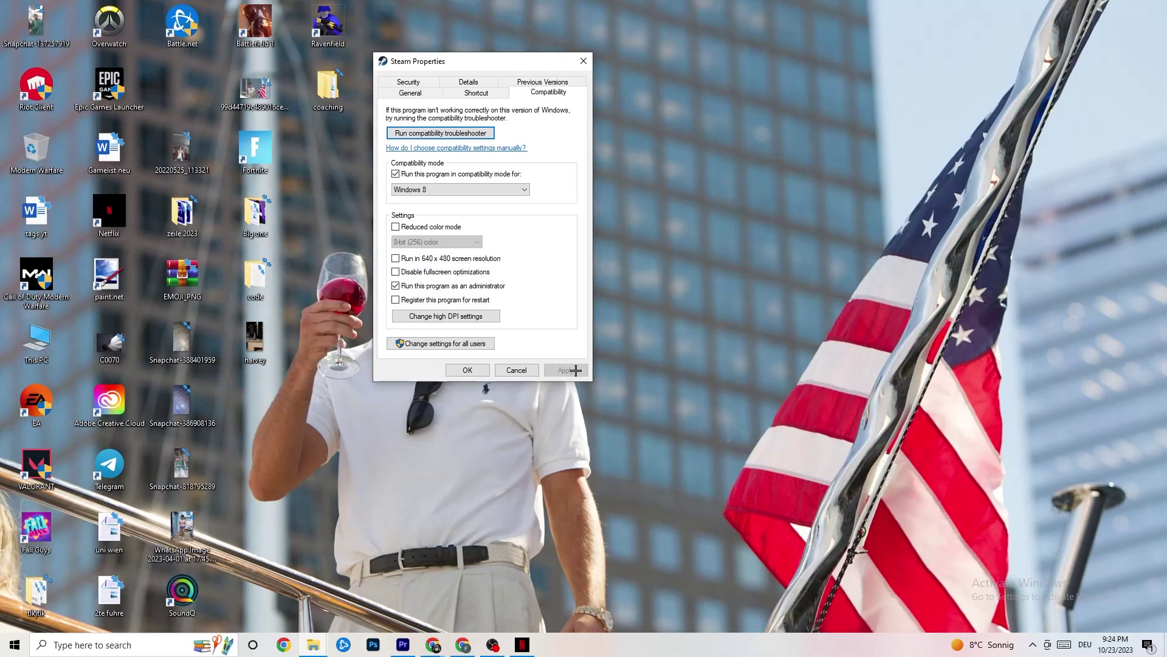
pyautogui.click(467, 370)
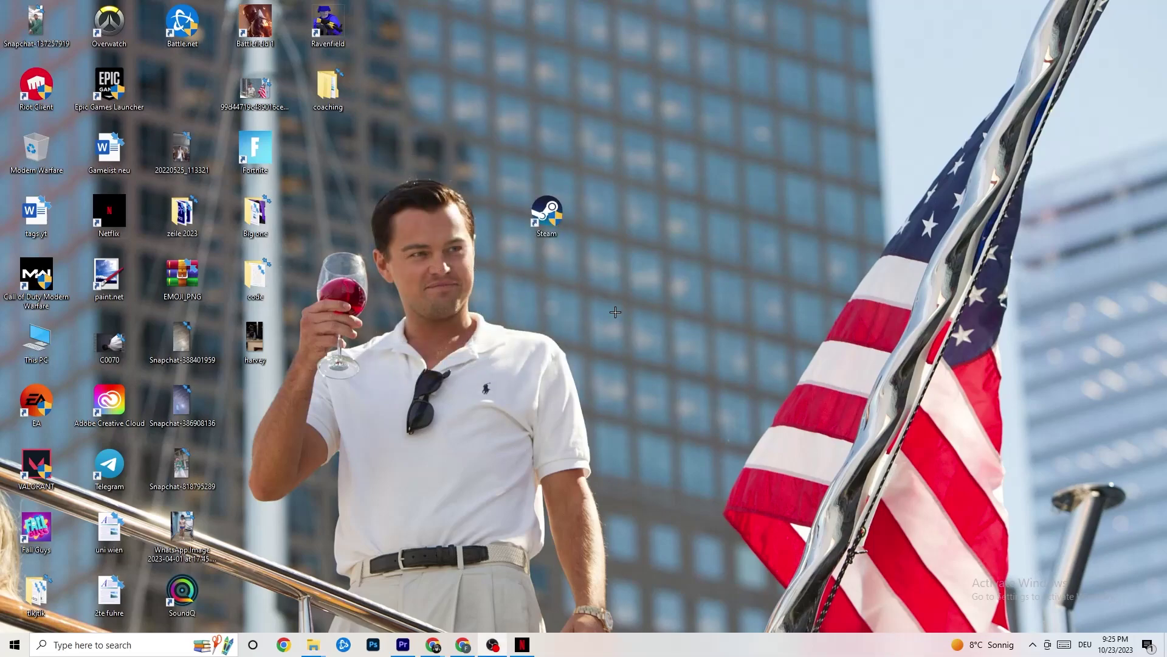
pyautogui.rightClick(564, 229)
pyautogui.rightClick(582, 124)
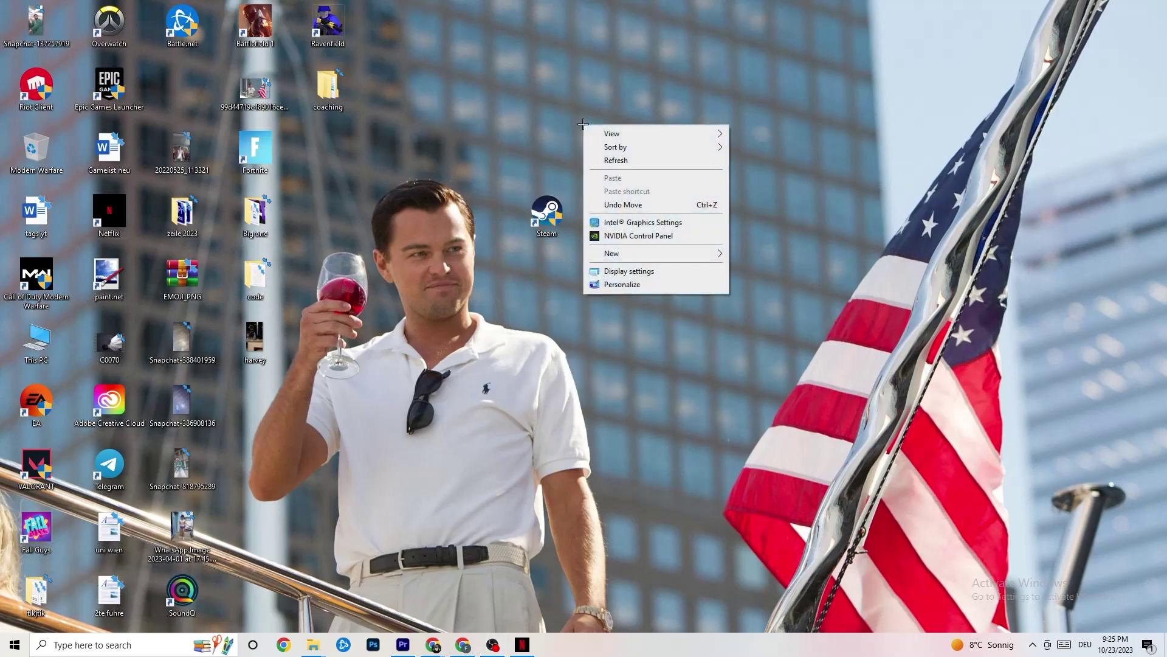
pyautogui.click(450, 24)
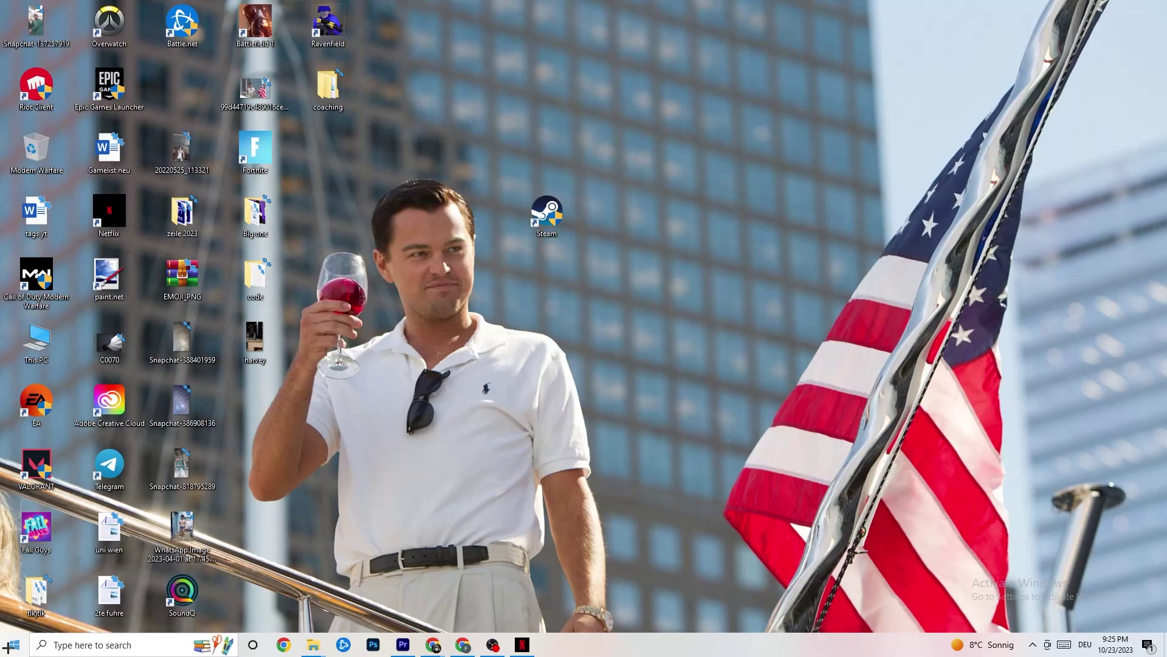
pyautogui.click(547, 214)
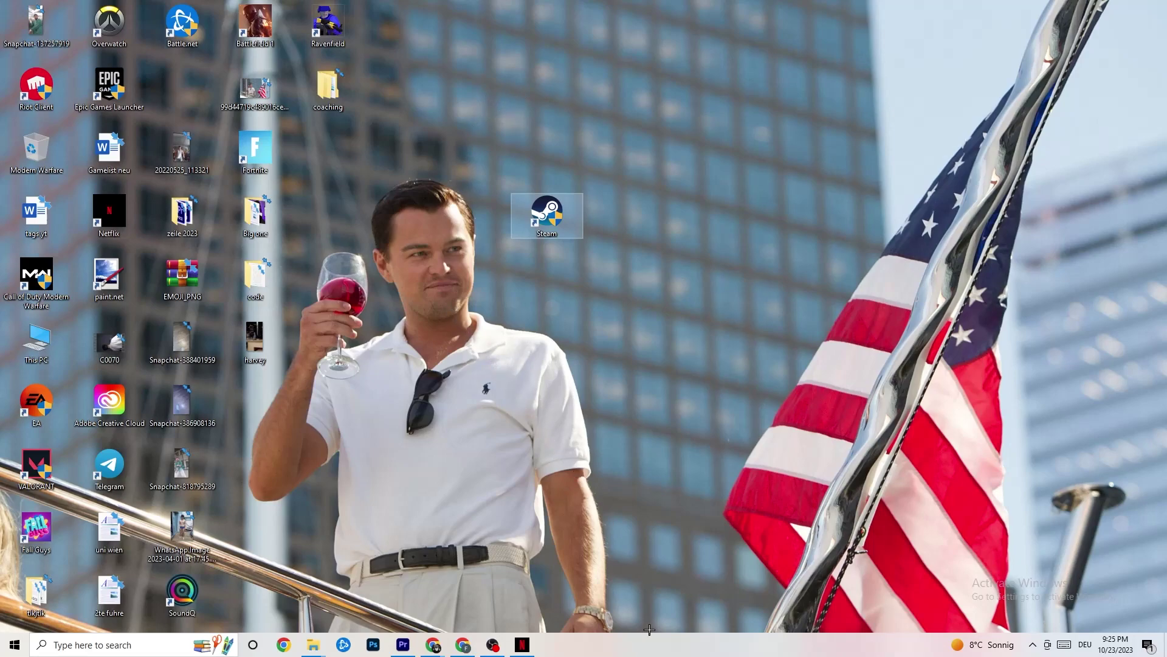
# Open Task Manager and maximize its window.
pyautogui.rightClick(648, 653)
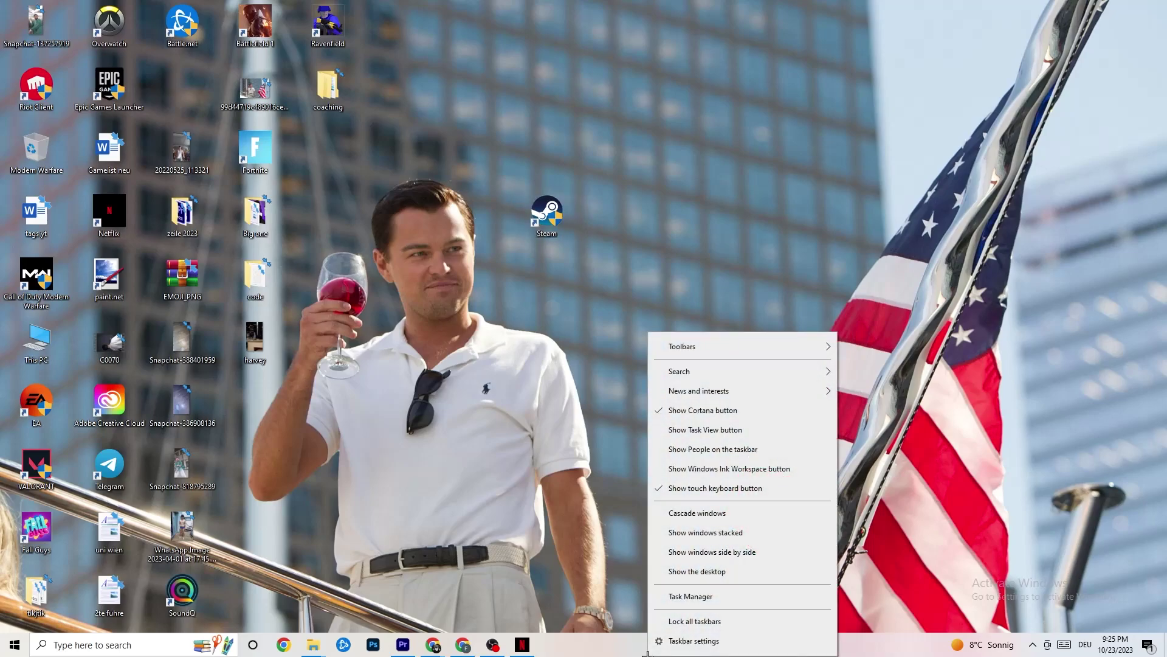
pyautogui.click(714, 599)
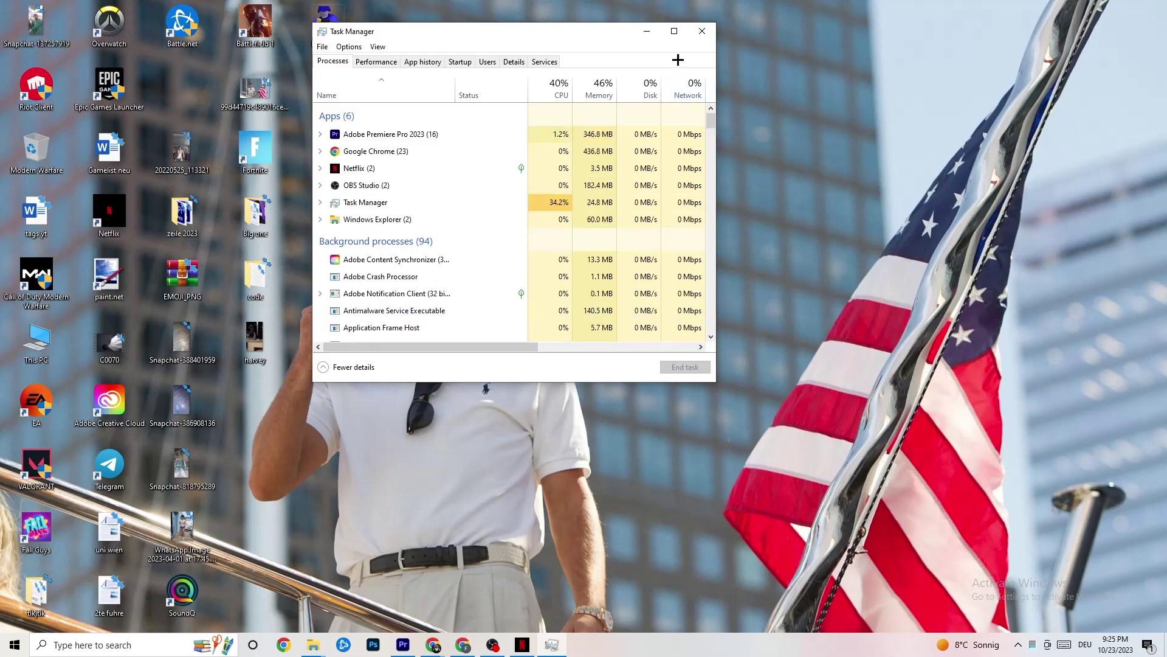
pyautogui.doubleClick(673, 33)
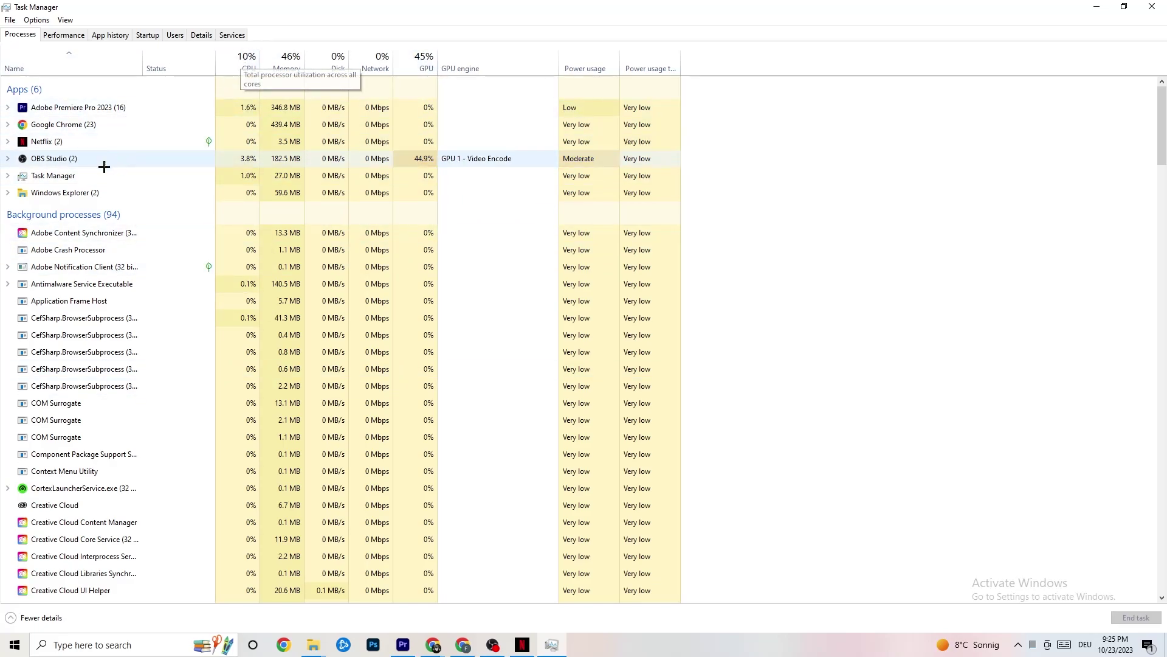
# Check the available actions for the Windows Explorer process and for the Pivot Software startup app.
pyautogui.rightClick(77, 193)
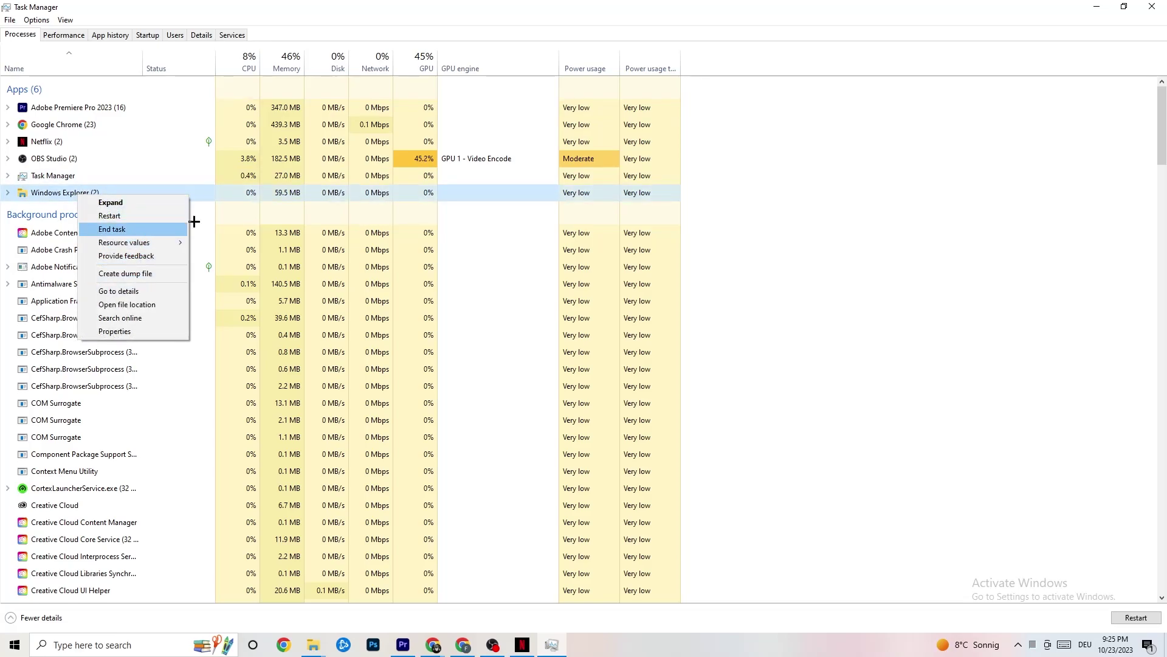
pyautogui.click(862, 173)
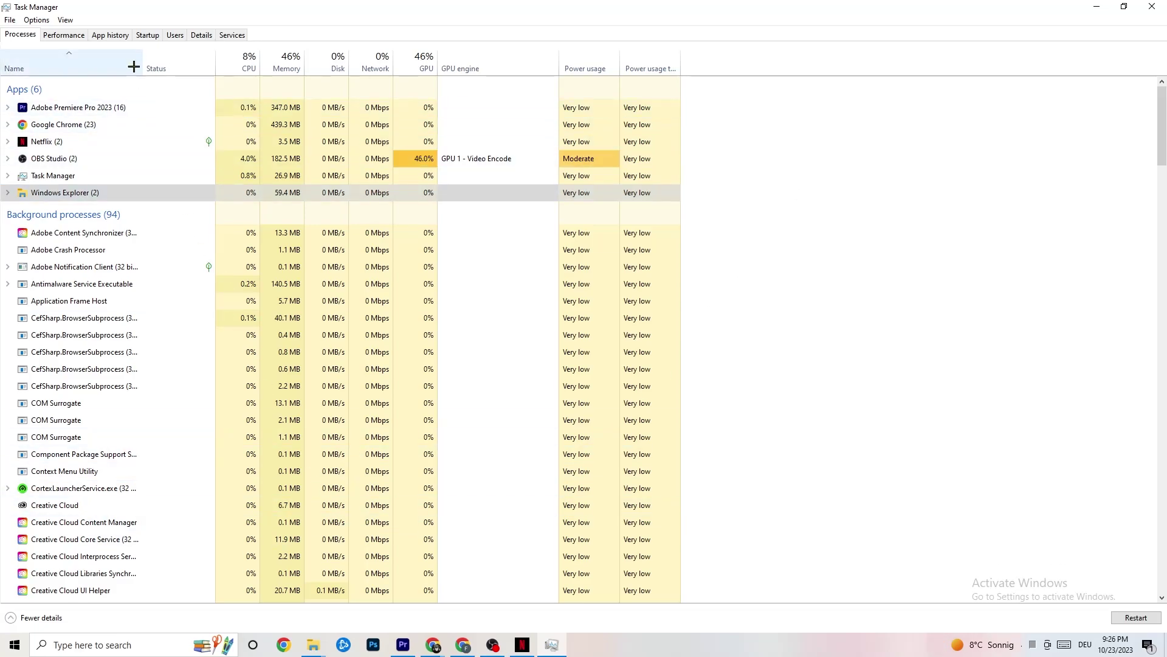
pyautogui.click(148, 34)
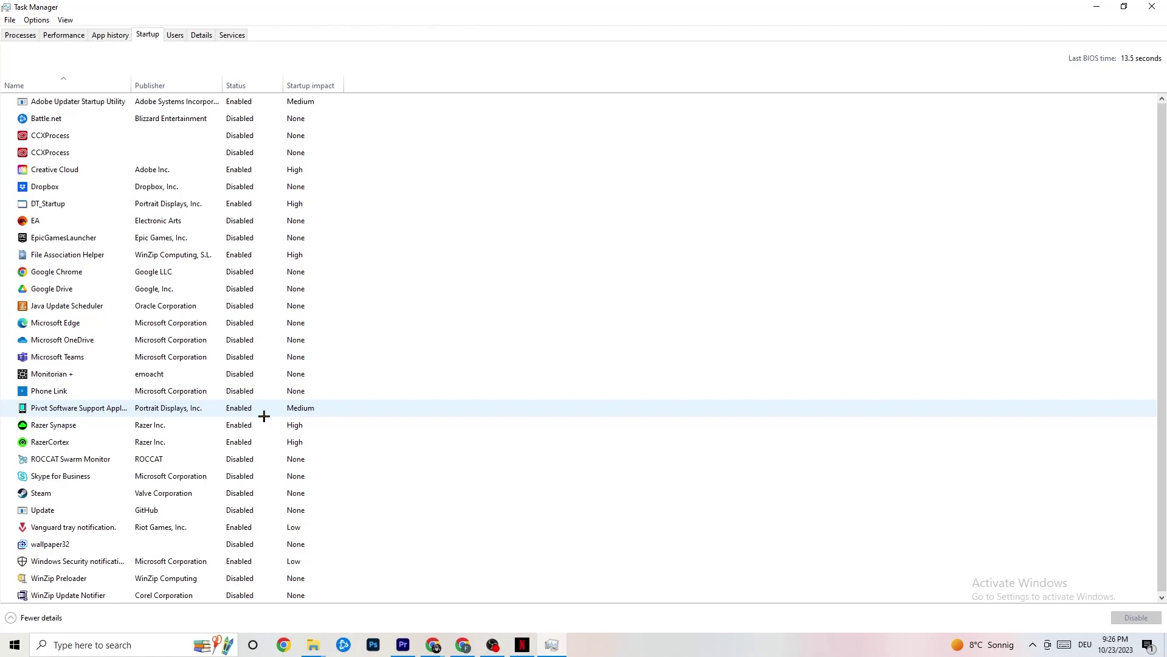
pyautogui.rightClick(238, 408)
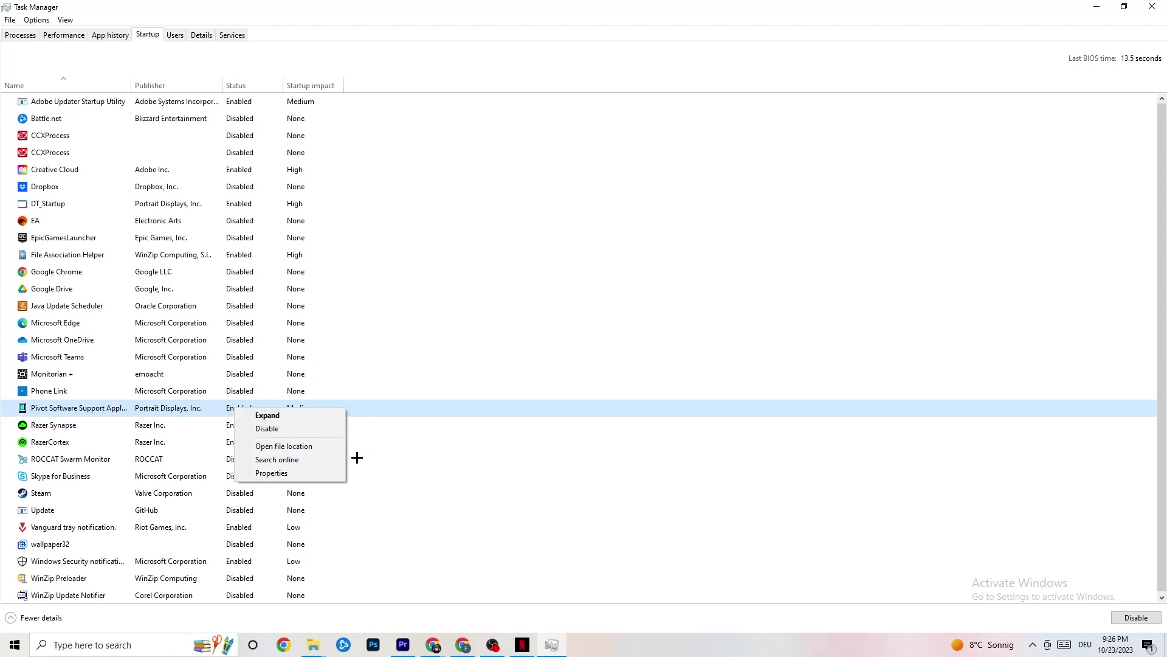
# Look at the priority options for the Adobe Premiere Pro process in the detailed process list, and close Task Manager.
pyautogui.click(201, 36)
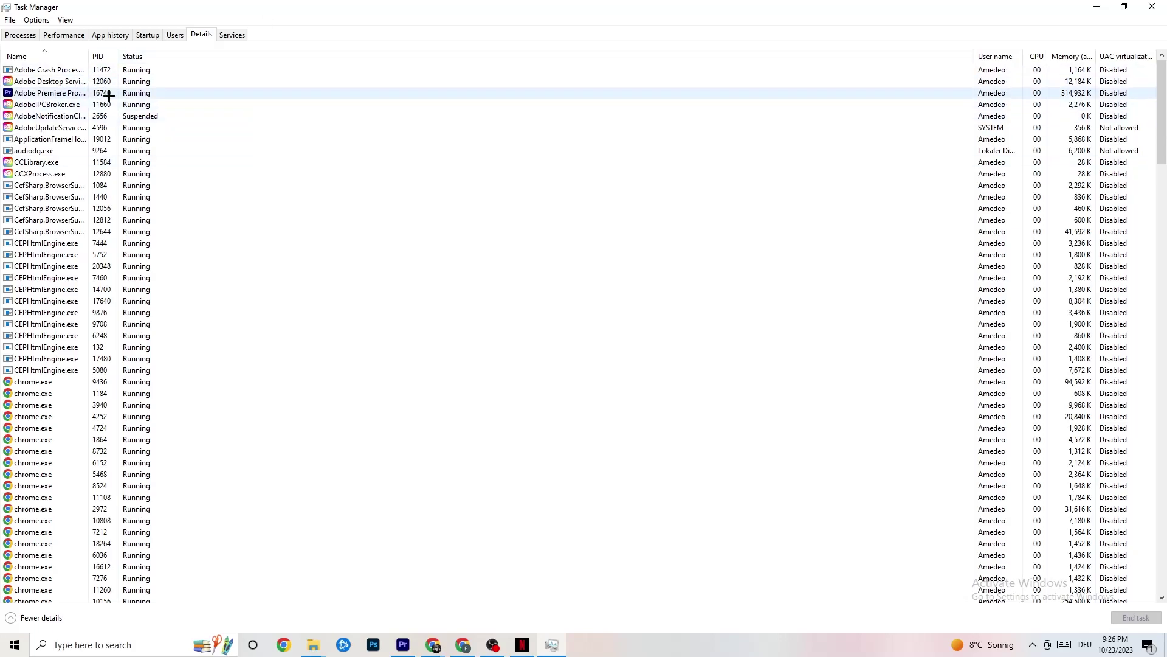
pyautogui.rightClick(50, 97)
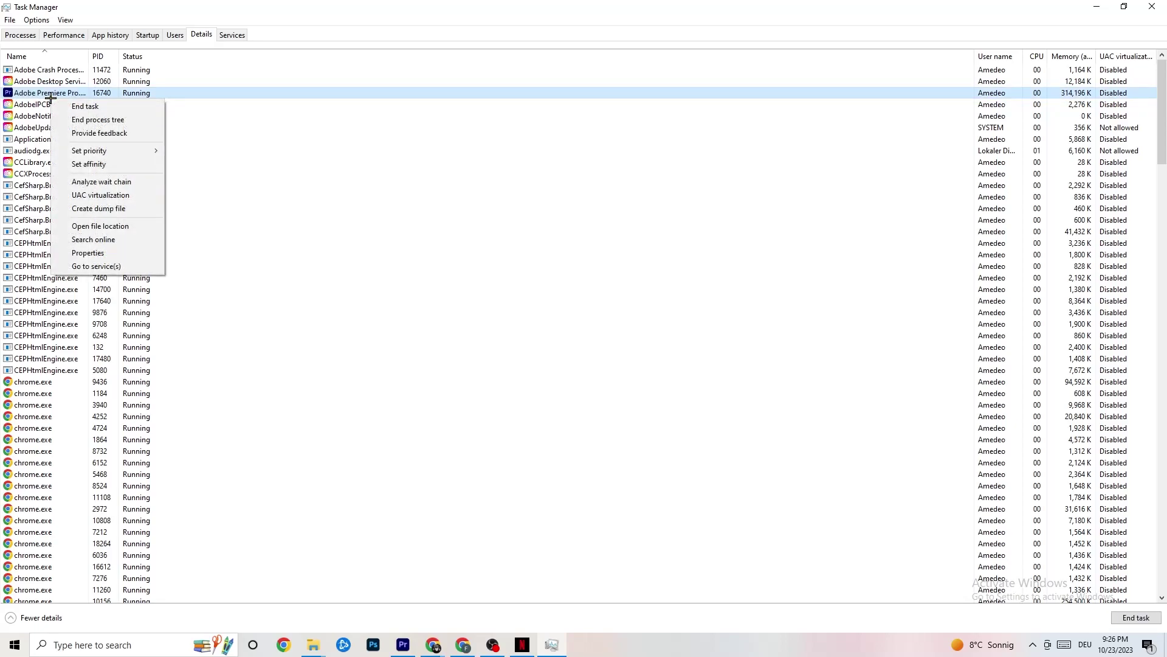
pyautogui.moveTo(106, 151)
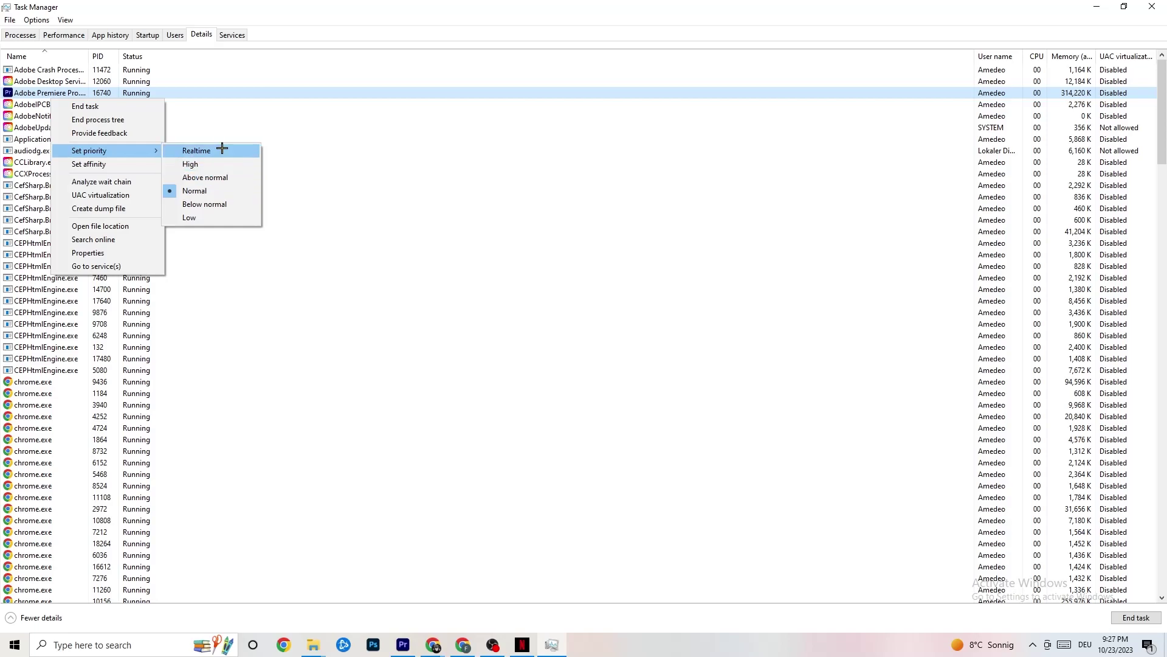
pyautogui.click(352, 114)
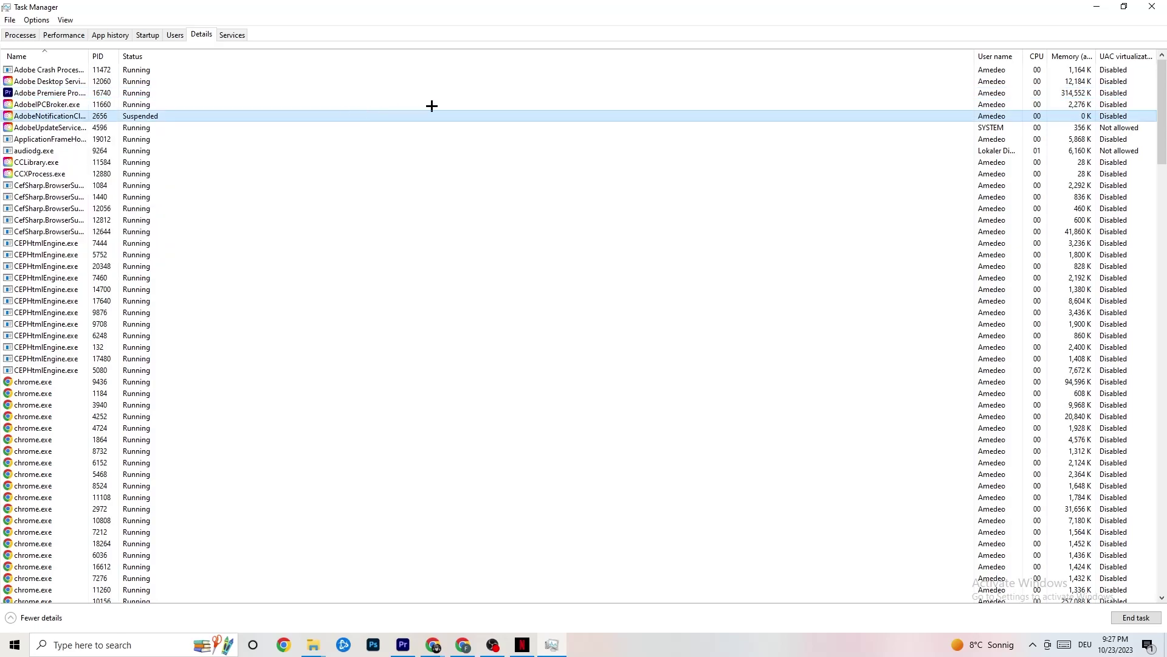
pyautogui.click(1159, 5)
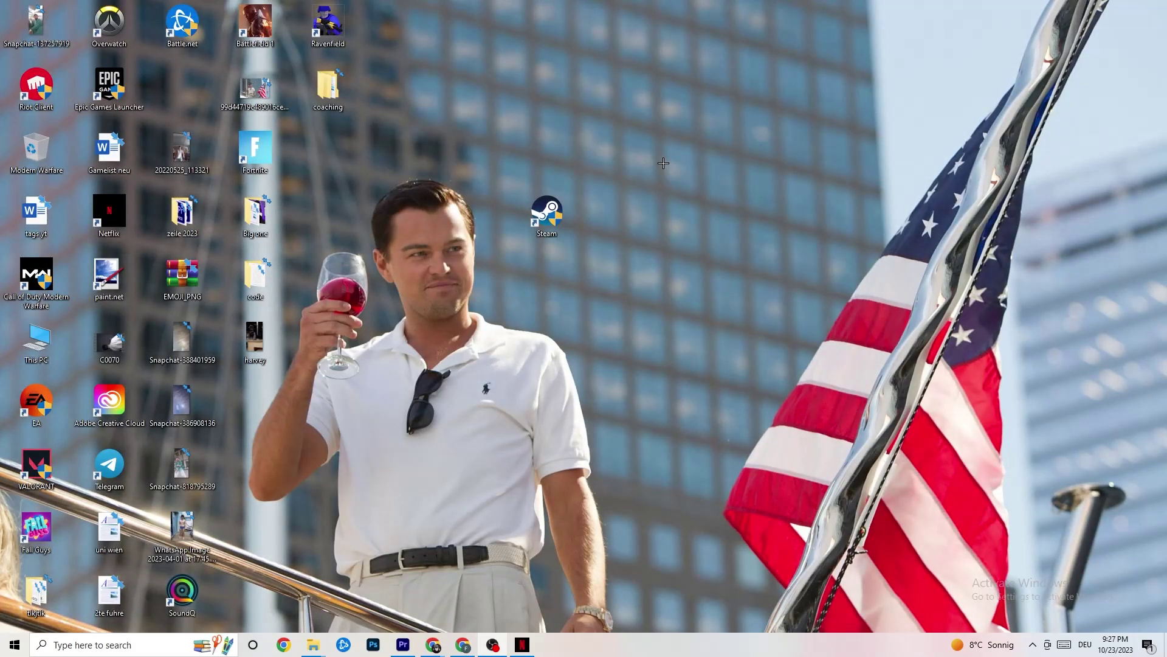
# Open NVIDIA Control Panel and review the 3D image settings with preview, including the advanced and preference-based options.
pyautogui.rightClick(653, 116)
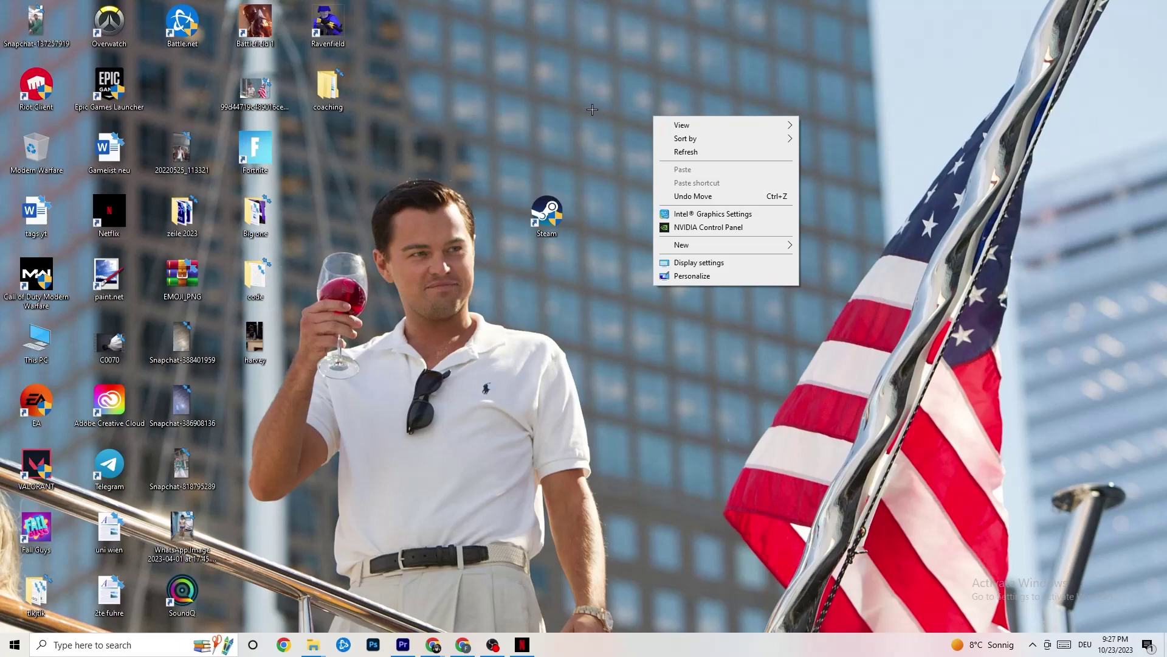
pyautogui.click(692, 228)
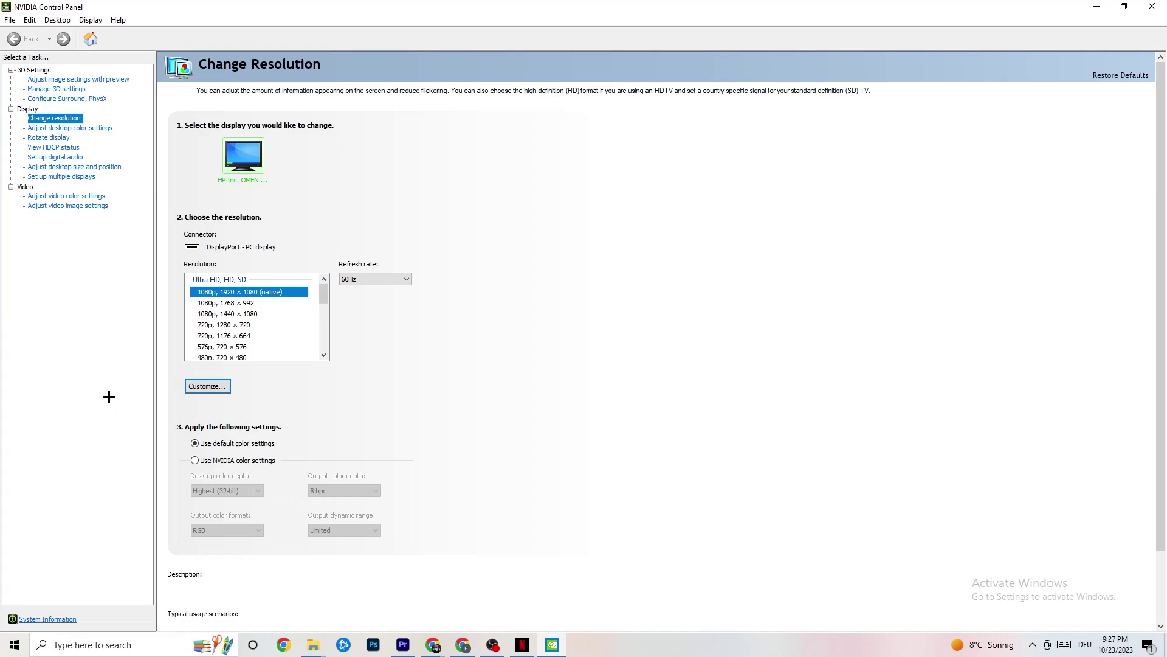
pyautogui.click(65, 80)
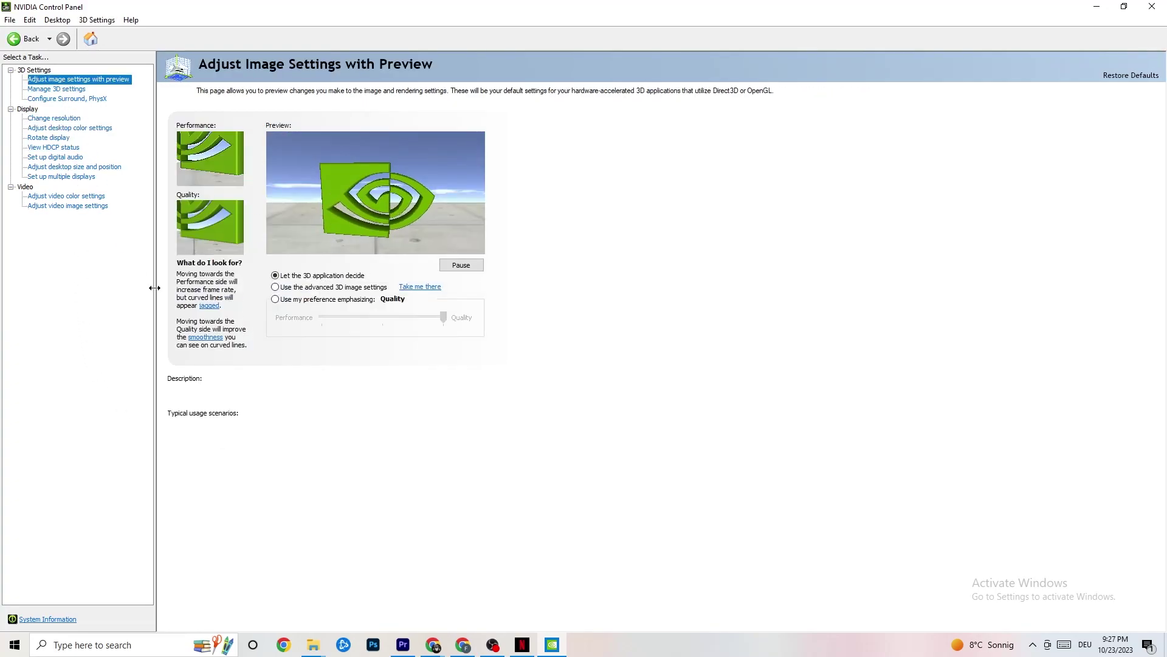
pyautogui.moveTo(414, 290)
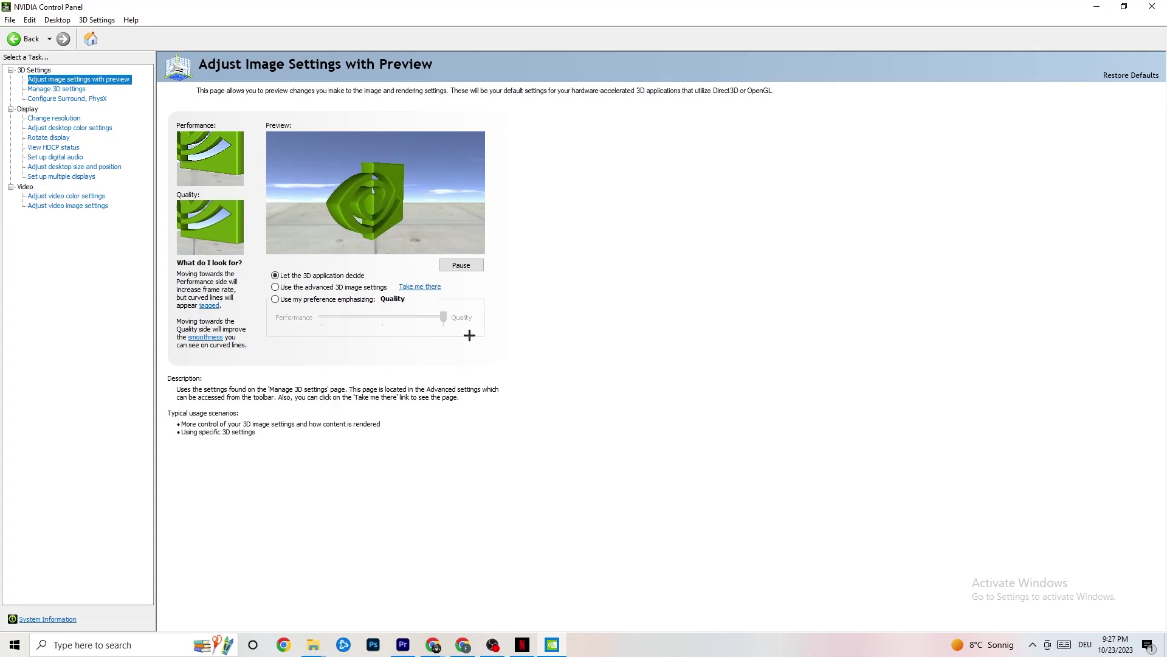
pyautogui.moveTo(278, 301)
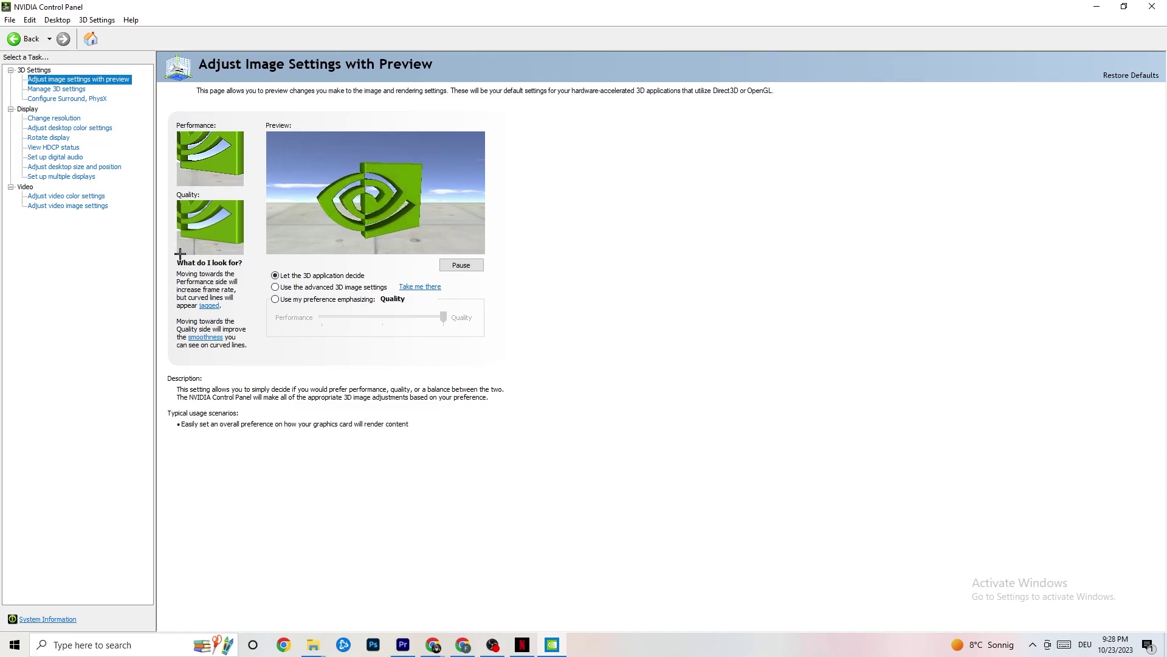
# Check the display resolution settings with 1920 × 1080 (native) selected, and close NVIDIA Control Panel.
pyautogui.click(41, 117)
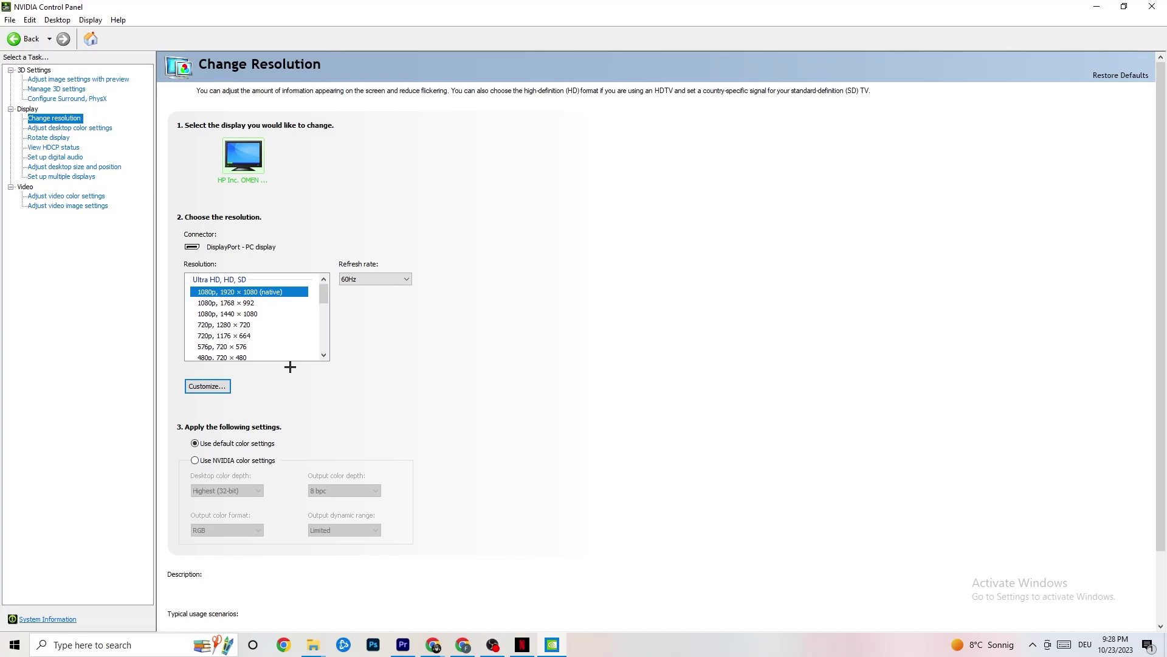
pyautogui.click(280, 291)
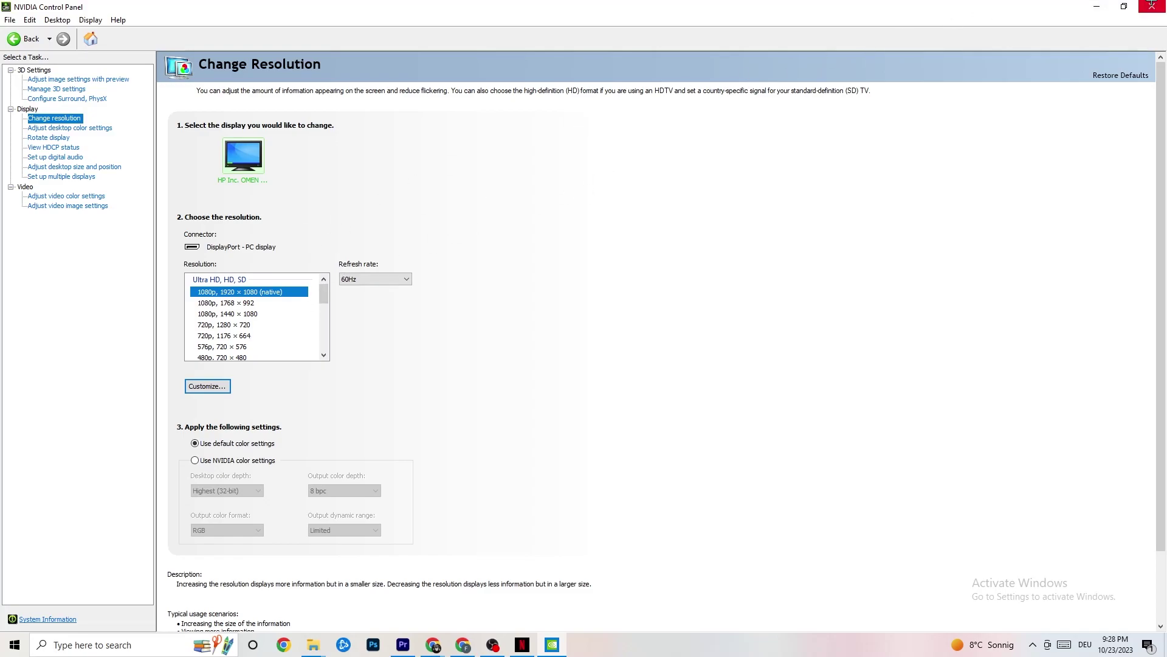
pyautogui.click(1152, 6)
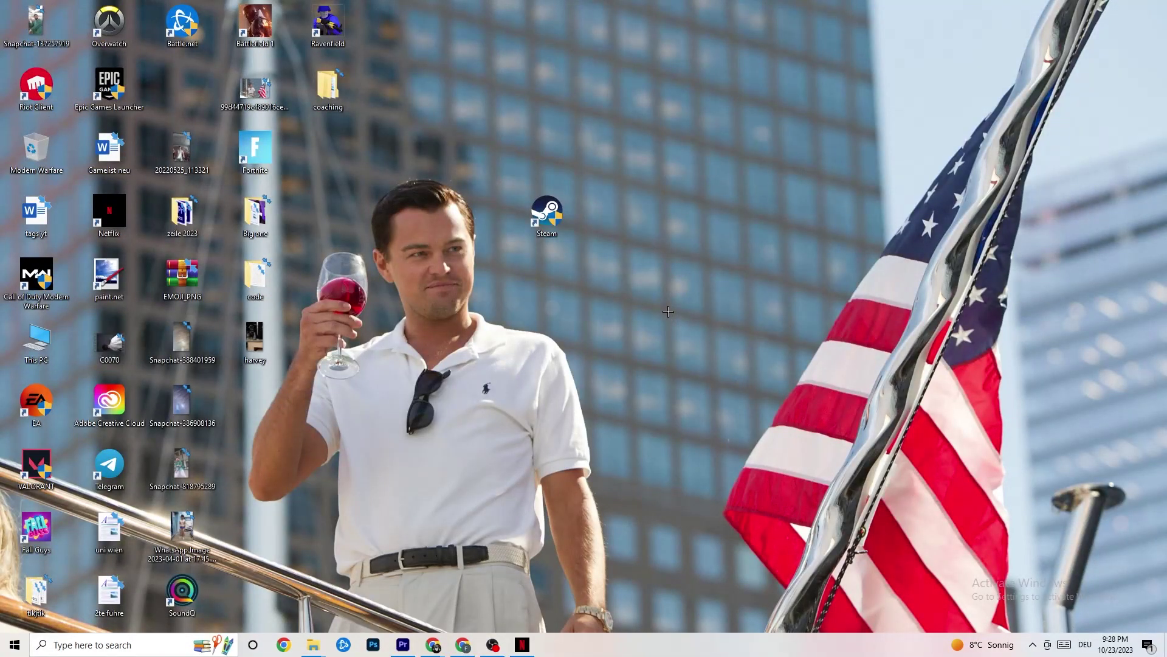